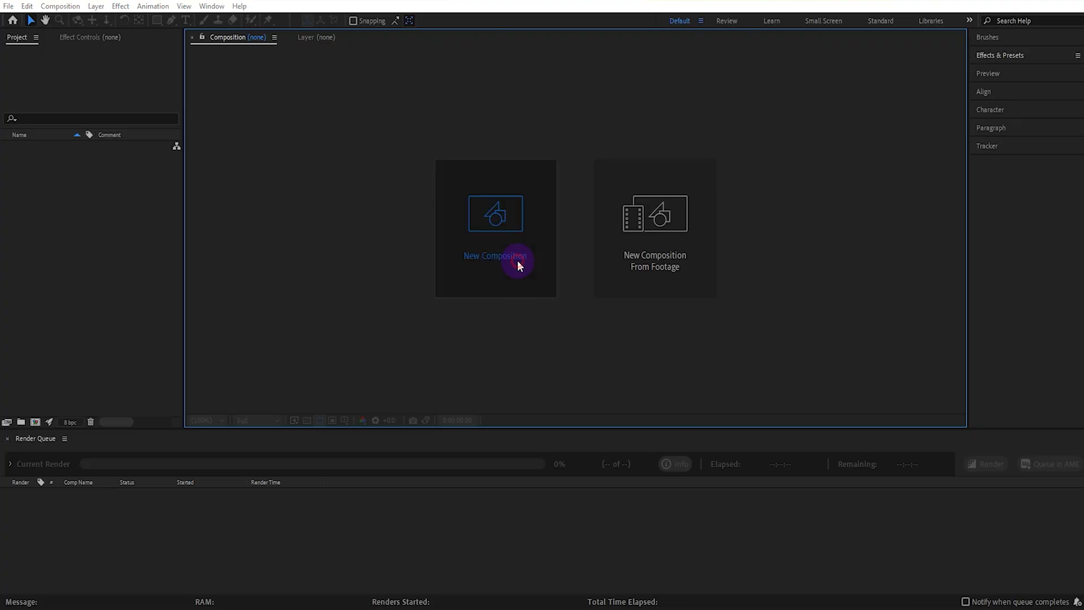
Create Comp 1 on a light gray background and type the word LIGHT in it.
left_click(517, 261)
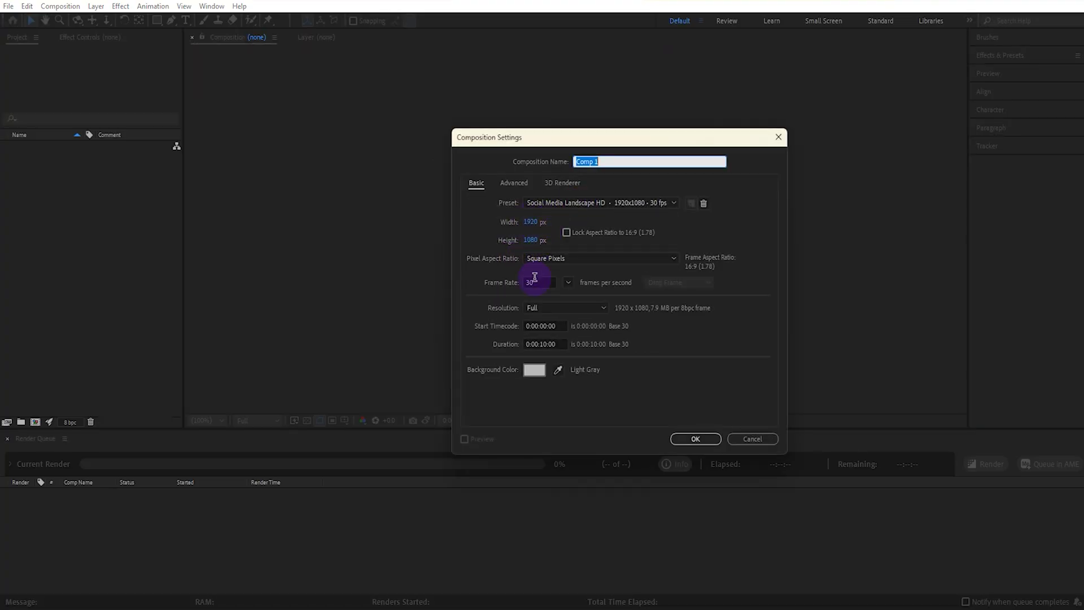
left_click(700, 441)
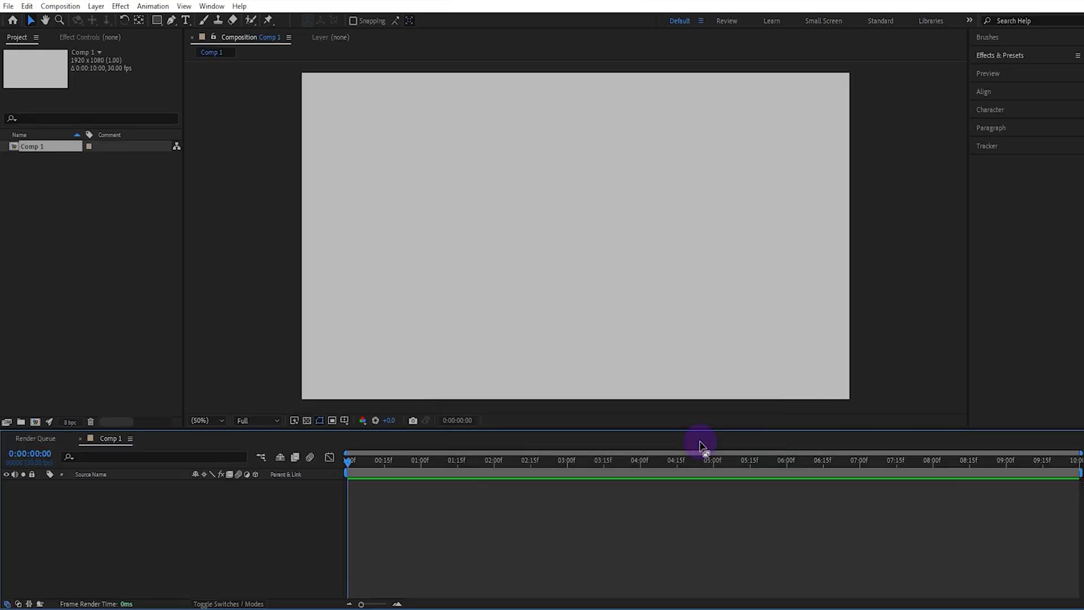
left_click(187, 21)
left_click(517, 225)
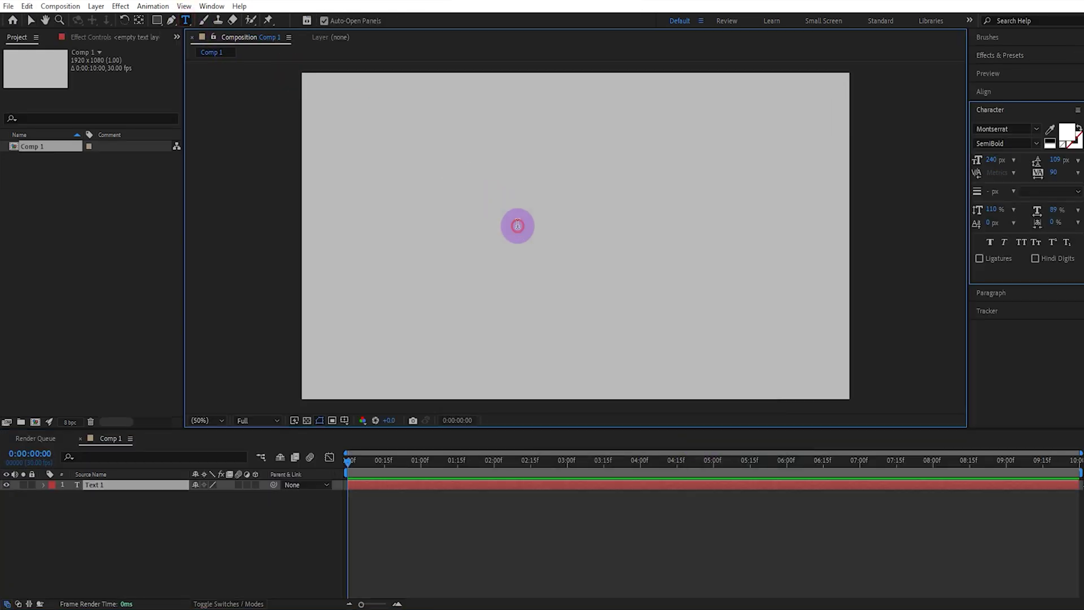
type("LIGHT")
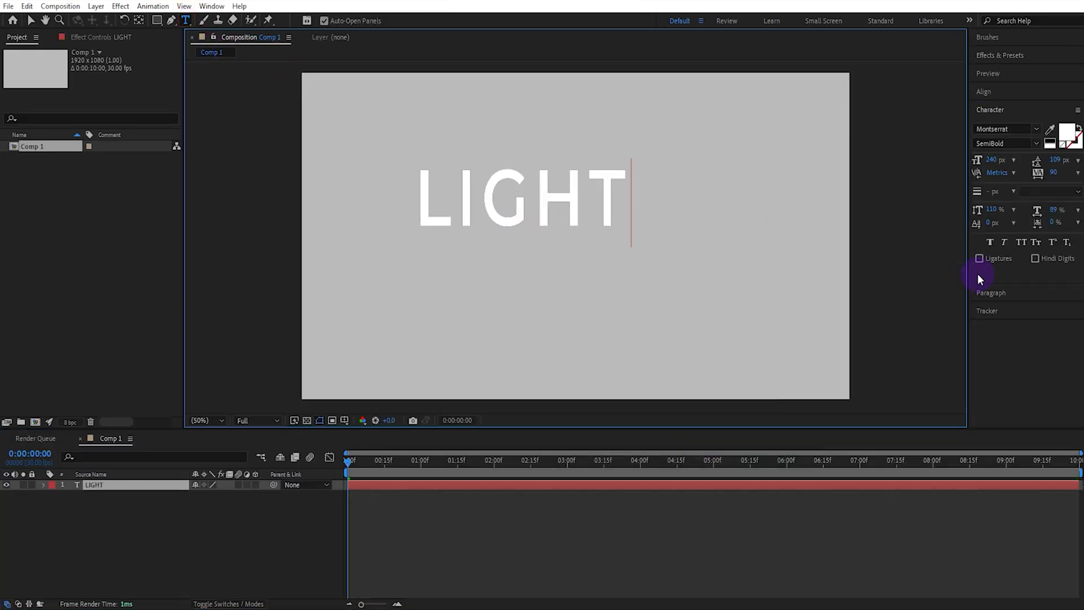
Centre the LIGHT text horizontally and vertically in the frame.
left_click(1008, 92)
left_click(1000, 124)
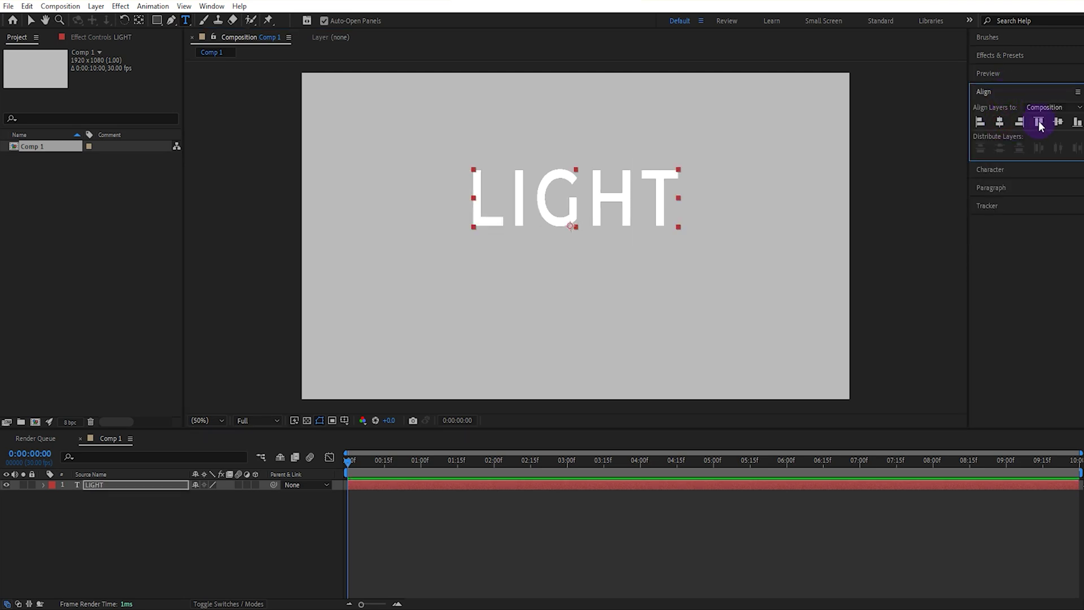
left_click(1057, 121)
Apply CC Light Wipe to the LIGHT layer with a Square wipe shape.
left_click(1027, 57)
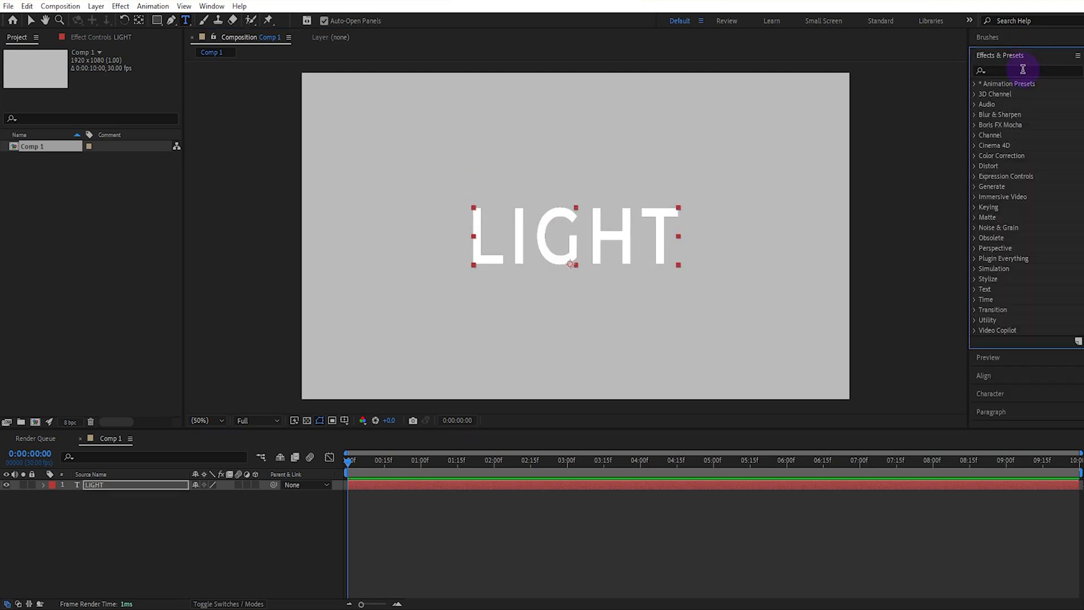
left_click(1022, 70)
type("cc light")
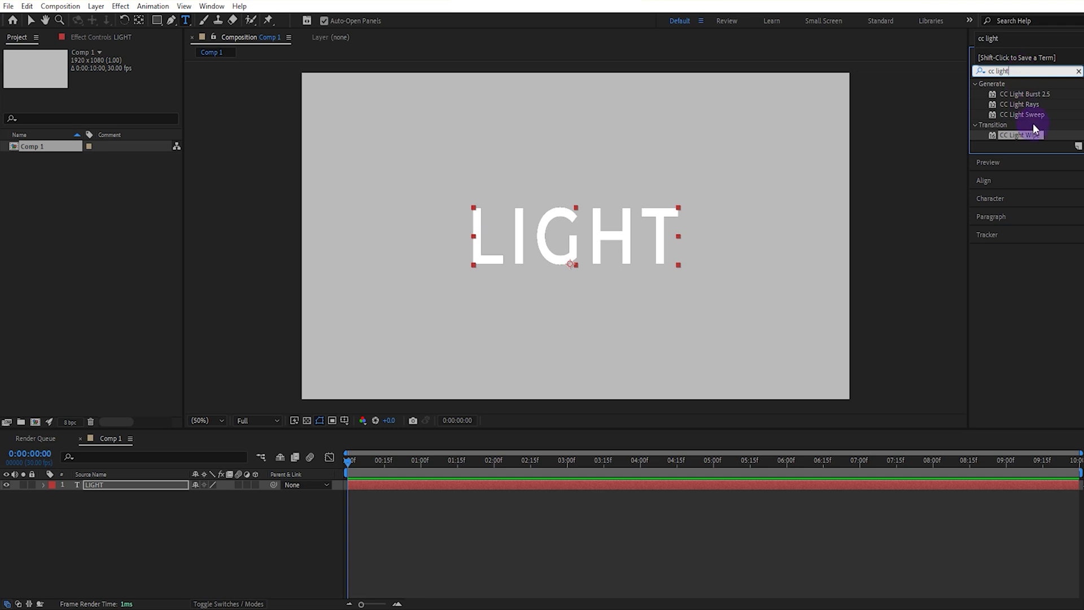
left_click_drag(1017, 135, 652, 226)
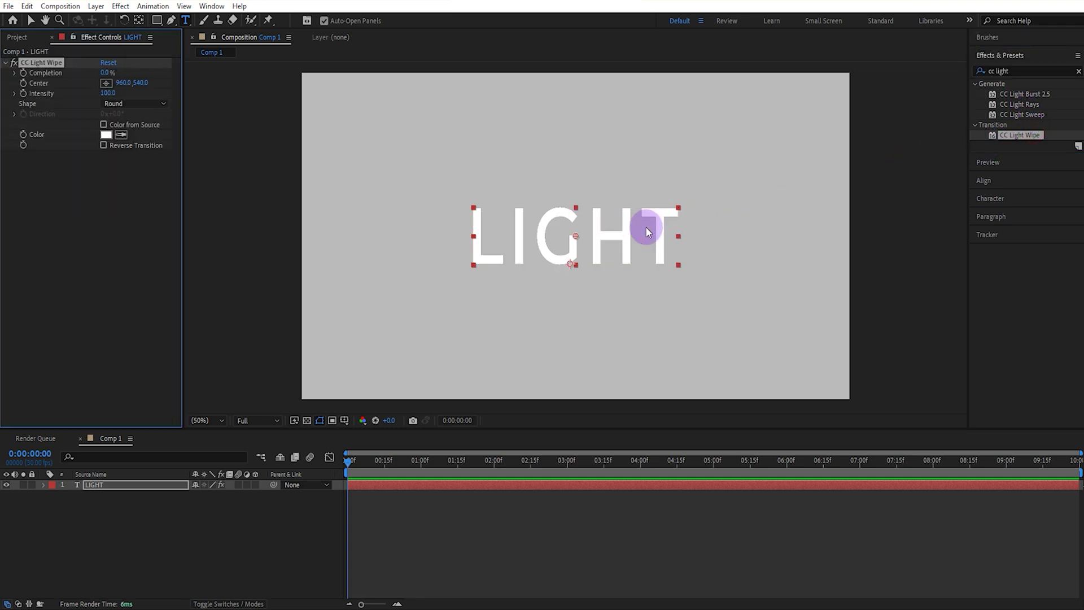
left_click(164, 106)
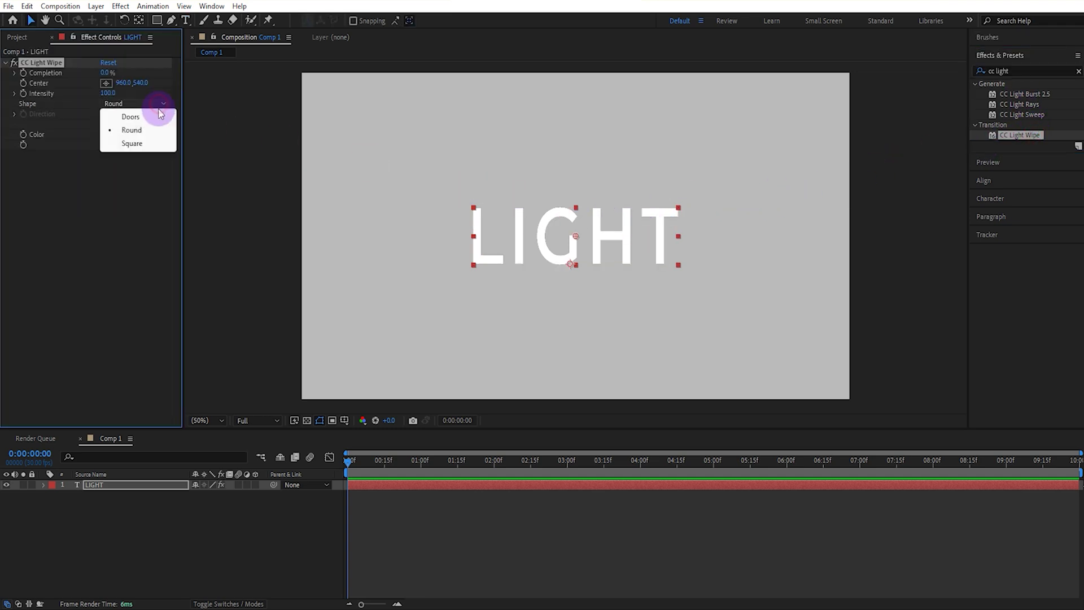
left_click(153, 141)
left_click(110, 72)
type("35")
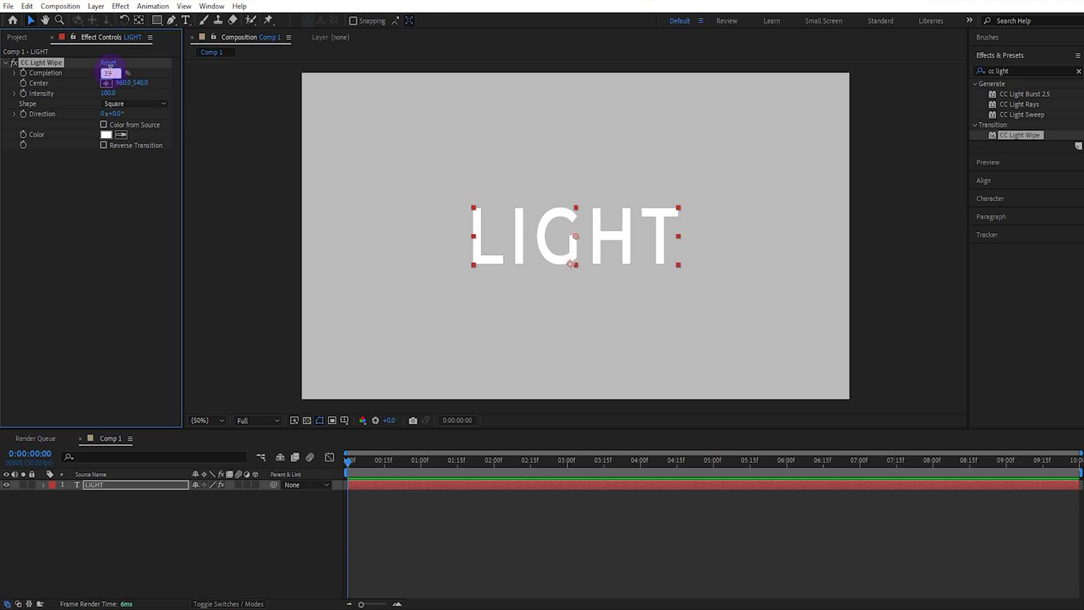
Keyframe Completion at 35%, then 0% at 0:00:03:00, and scrub the reveal.
key("Return")
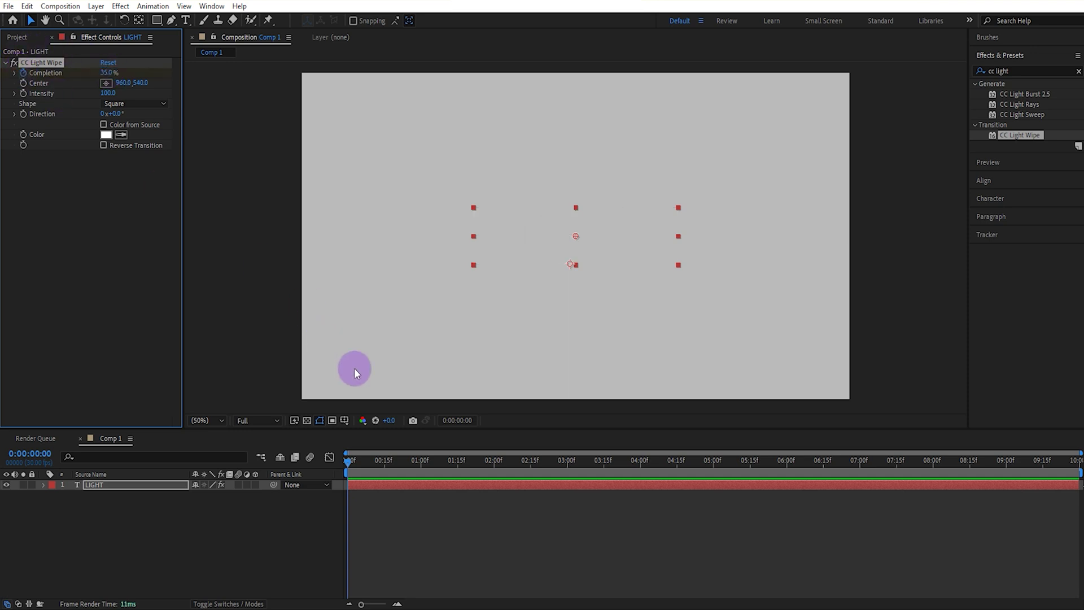
left_click(567, 464)
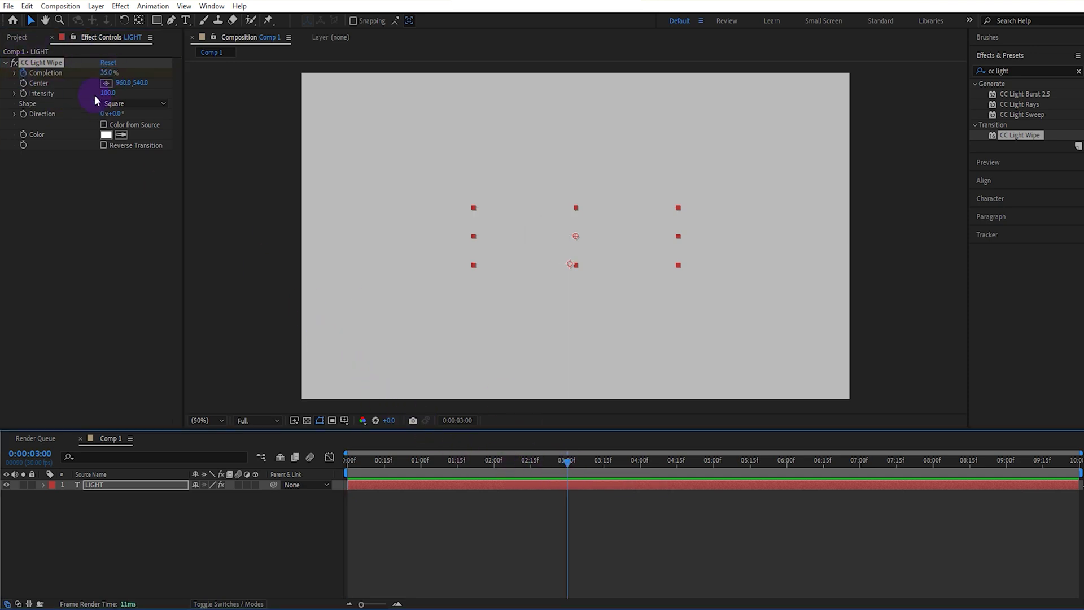
left_click(105, 72)
type("0")
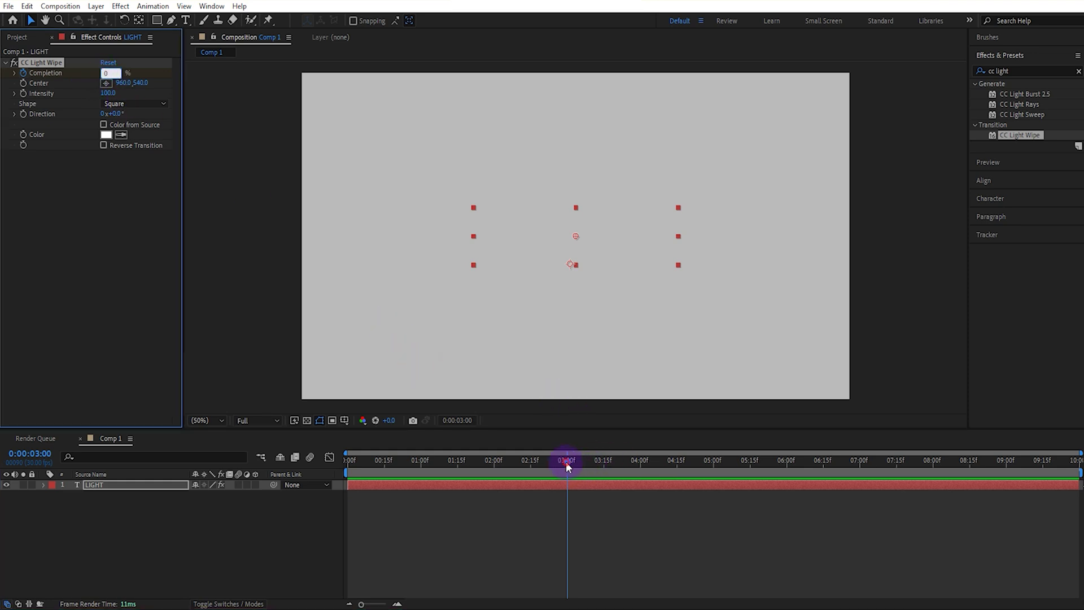
mouse_move(566, 463)
left_mouse_down()
mouse_move(340, 467)
mouse_move(566, 485)
left_mouse_up()
Pre-compose the LIGHT layer into a composition named 'LIGHT text'.
right_click(134, 484)
left_click(177, 406)
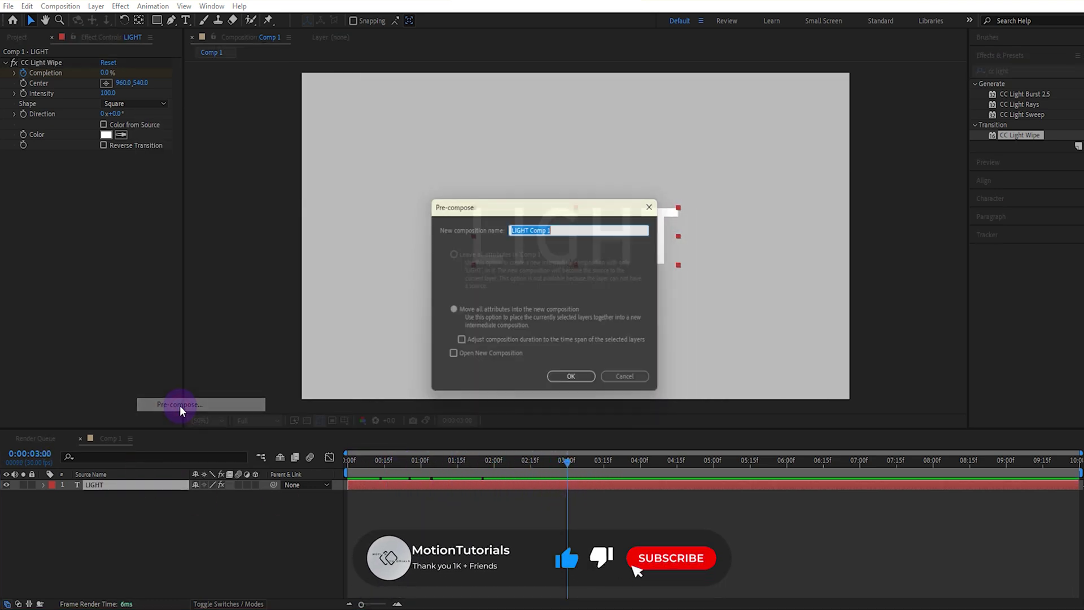
left_click_drag(535, 239, 532, 237)
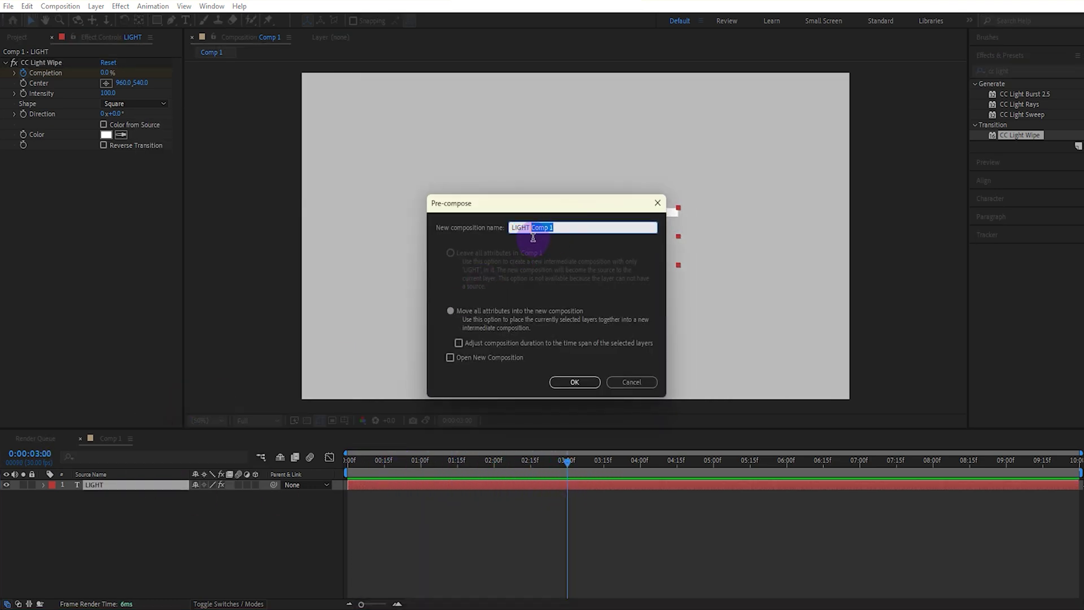
type("text")
key("Return")
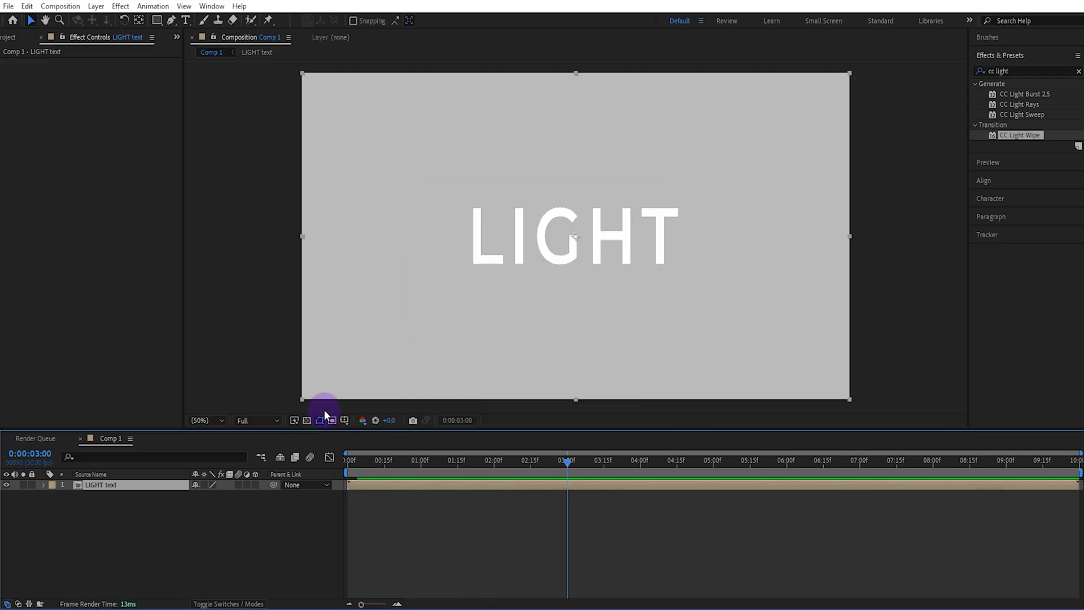
Duplicate LIGHT text and rename the lower copy 'LIGHT shadow'.
key("ctrl+d")
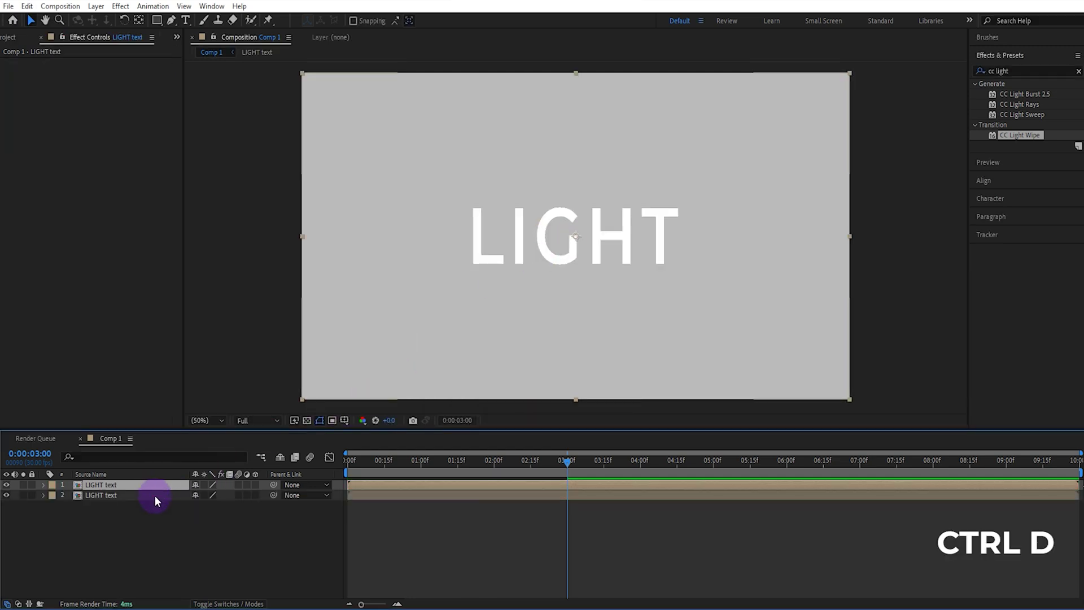
left_click(155, 496)
right_click(156, 495)
left_click(183, 460)
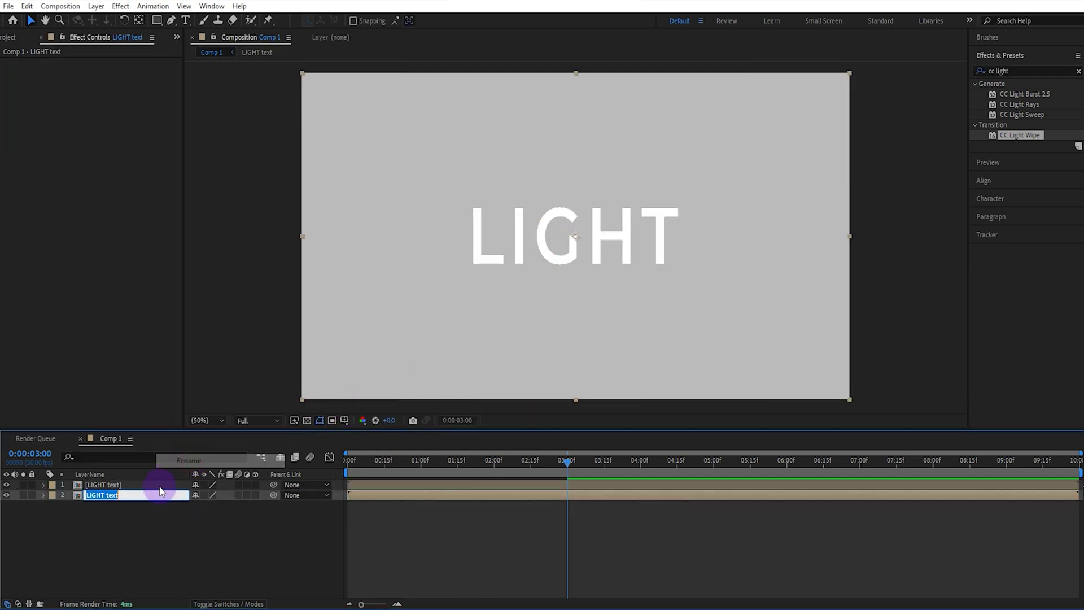
type("shadow")
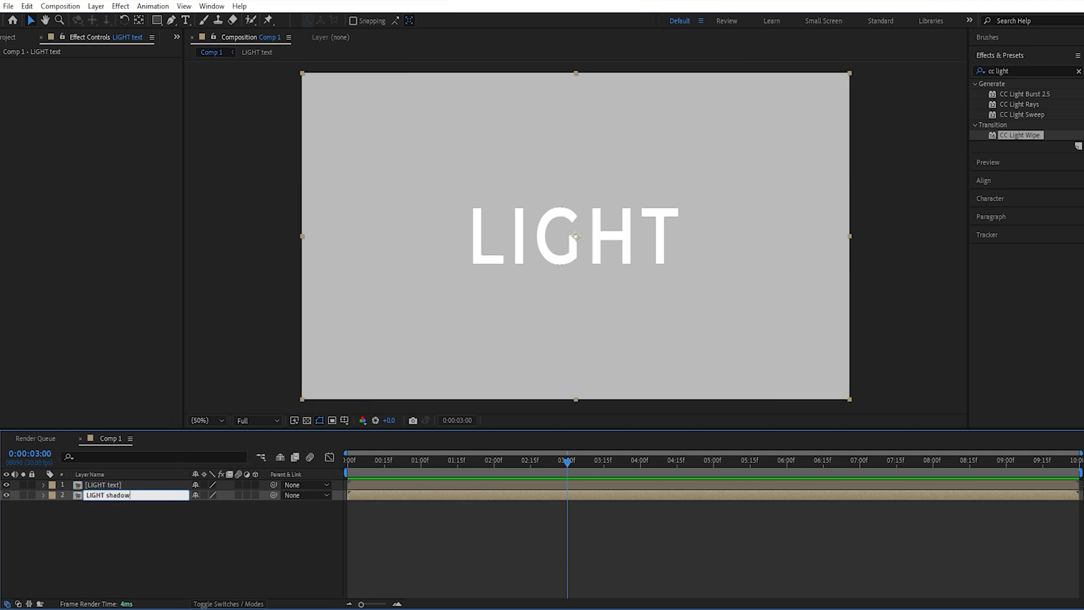
Apply CC Light Burst 2.5 to LIGHT shadow with Ray Length 75 and black rays.
left_click(113, 506)
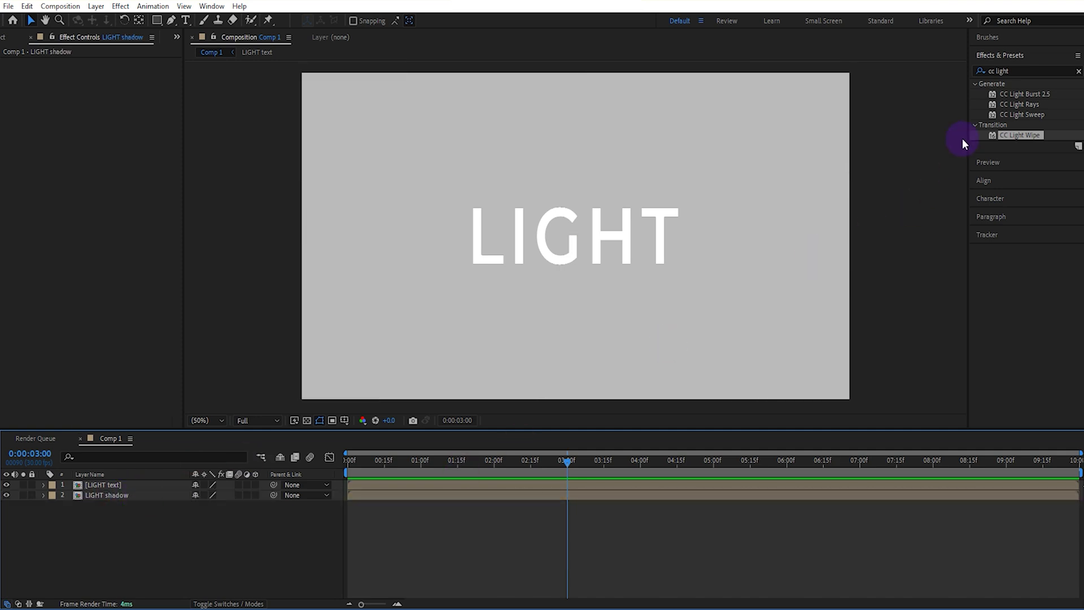
left_click_drag(1026, 94, 138, 493)
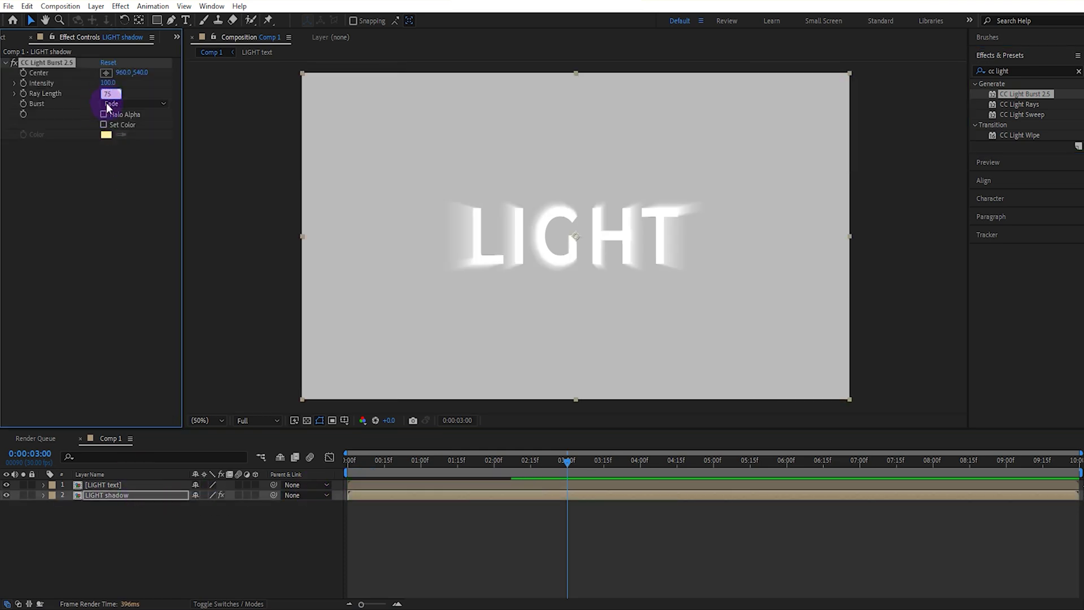
left_click(106, 135)
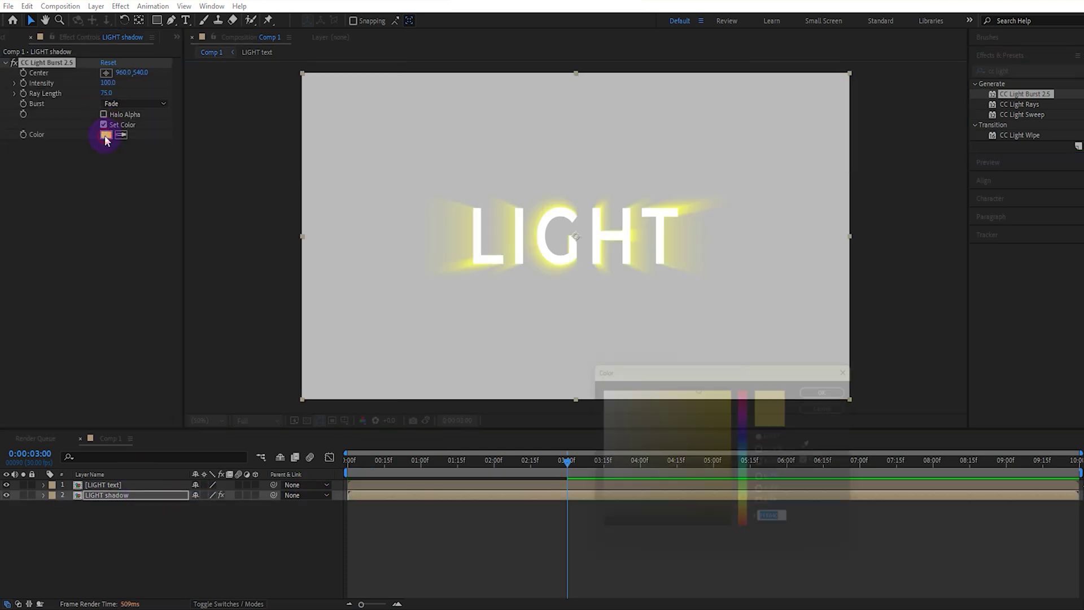
left_click_drag(562, 555, 564, 557)
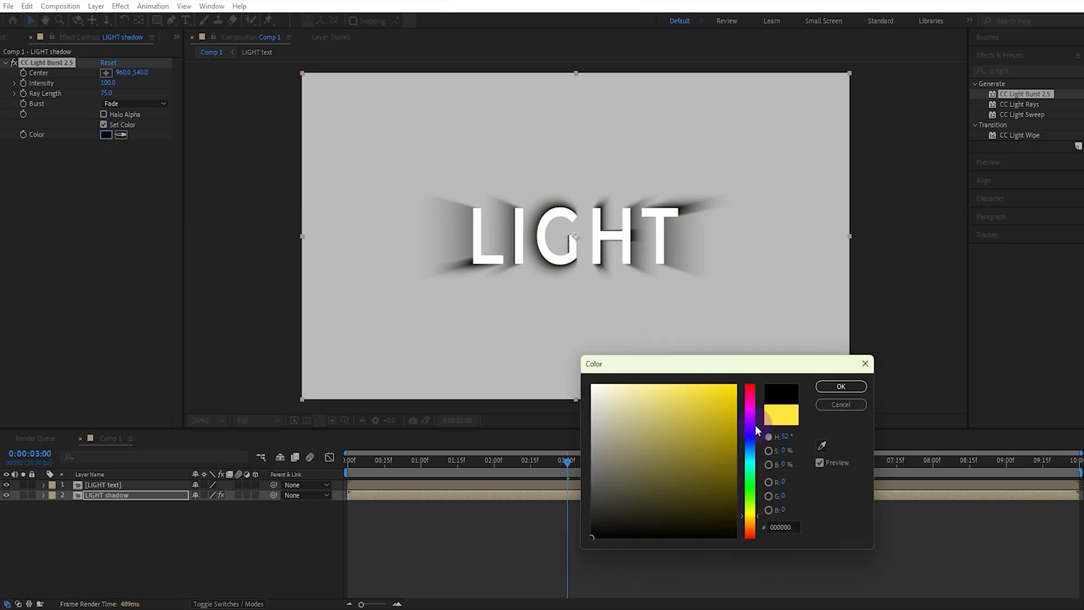
left_click(828, 388)
left_click(376, 421)
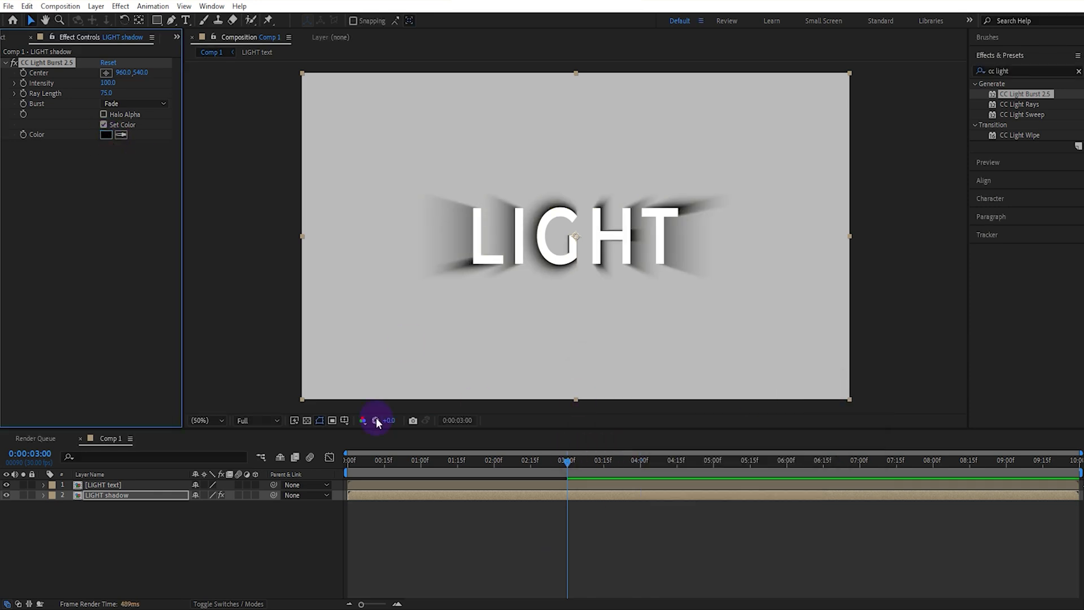
Set LIGHT shadow opacity to 75% and move the burst centre just above the text.
left_click(118, 495)
key("t")
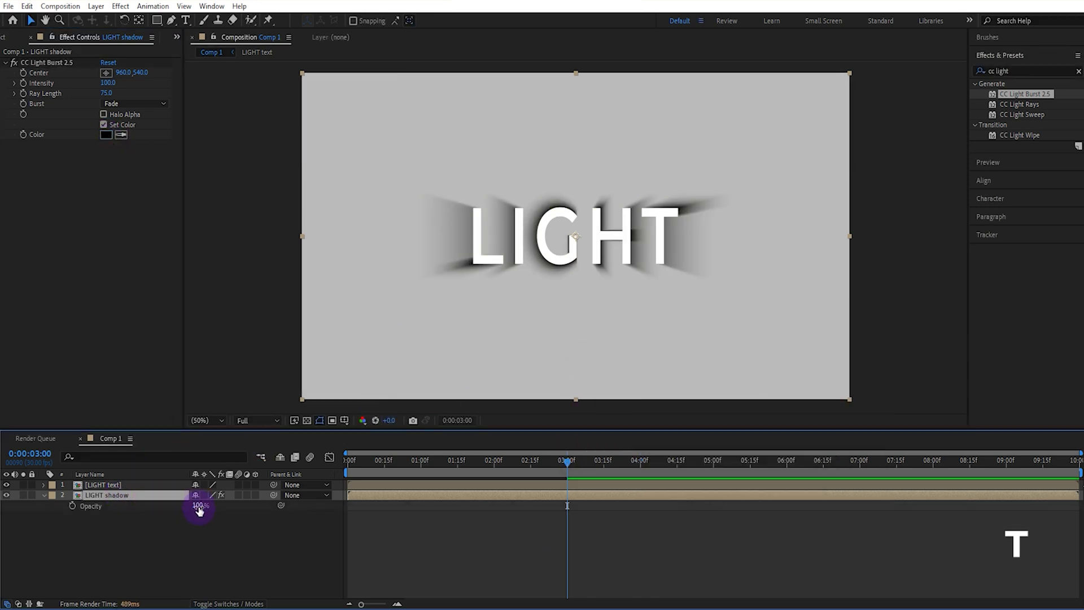
type("75")
left_click(107, 74)
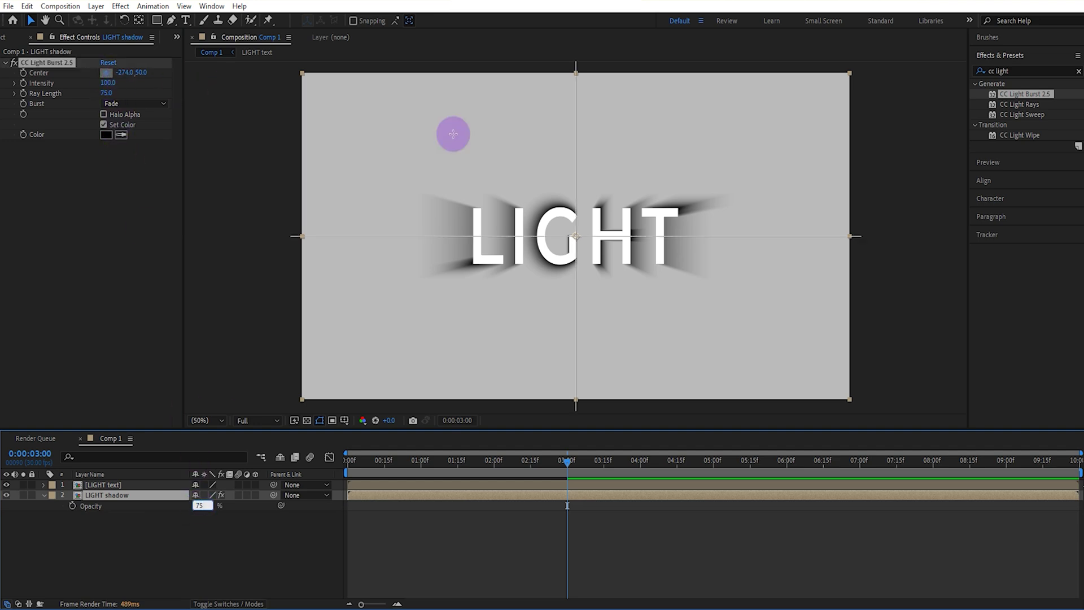
left_click(594, 168)
left_click_drag(590, 169, 576, 164)
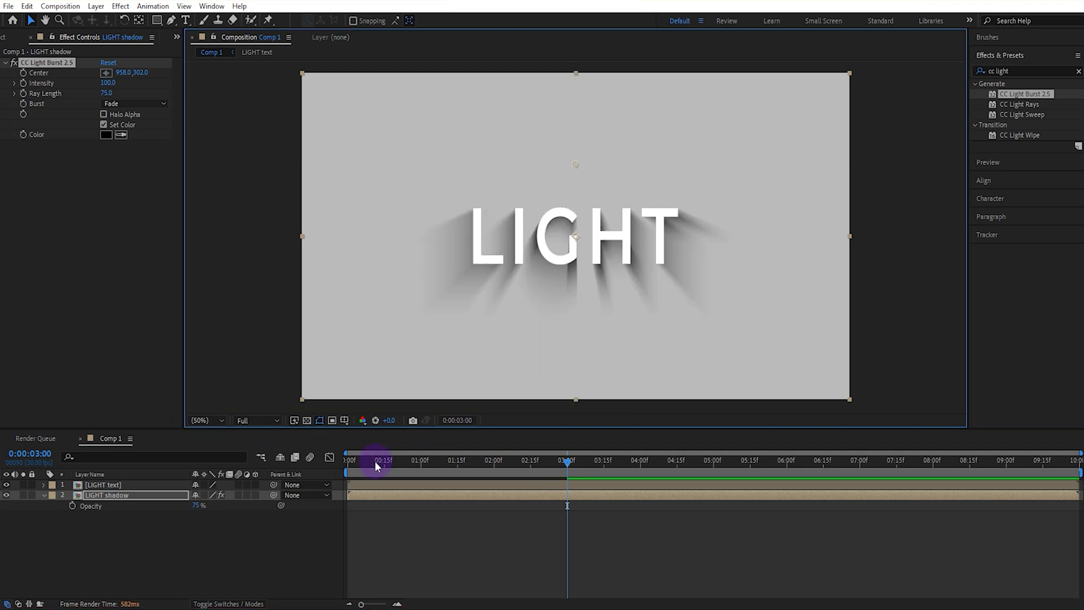
Preview the animation from the start, then add an adjustment layer at about 3 seconds.
left_click_drag(375, 461, 344, 472)
key("space")
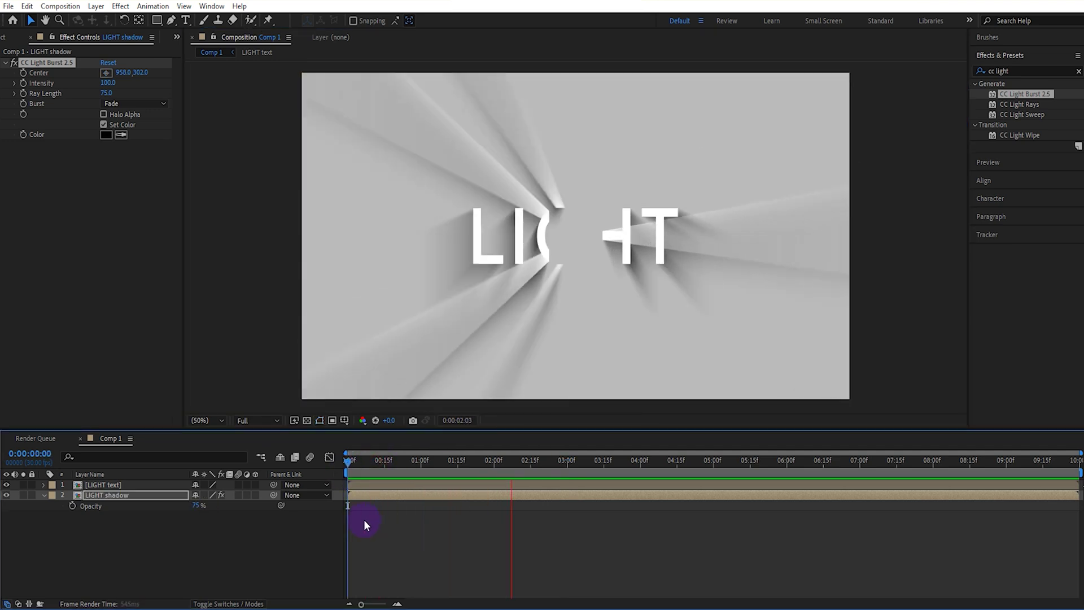
key("space")
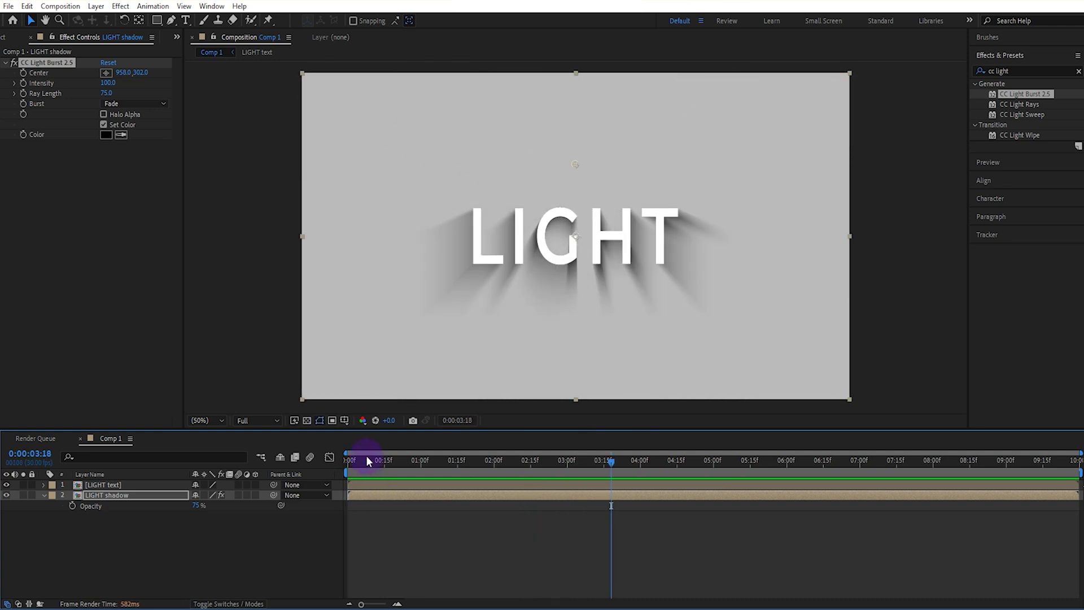
left_click_drag(368, 460, 567, 460)
right_click(245, 207)
mouse_move(270, 211)
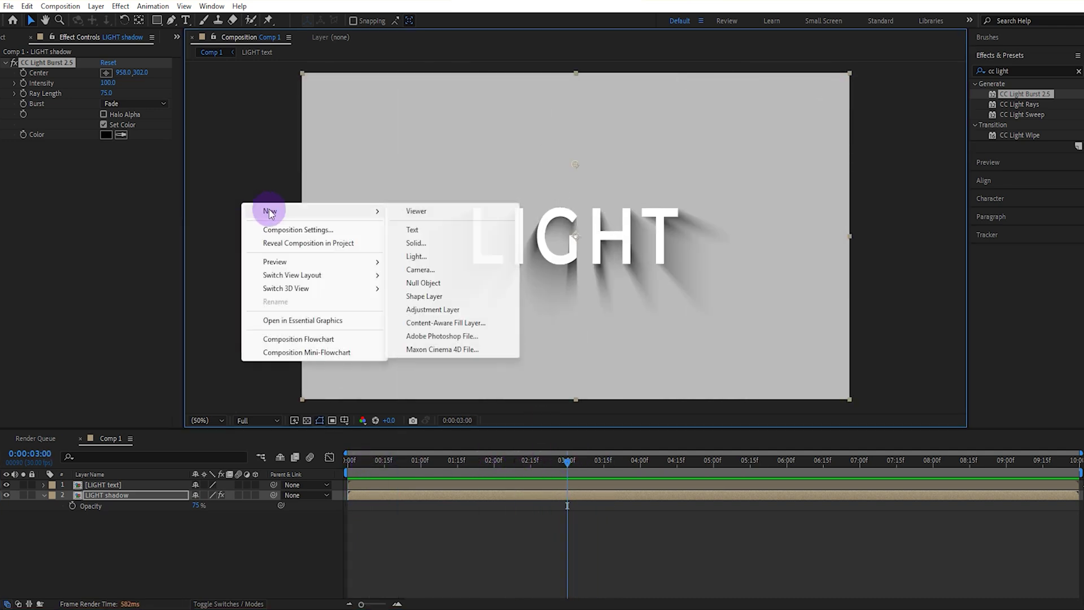
left_click(429, 310)
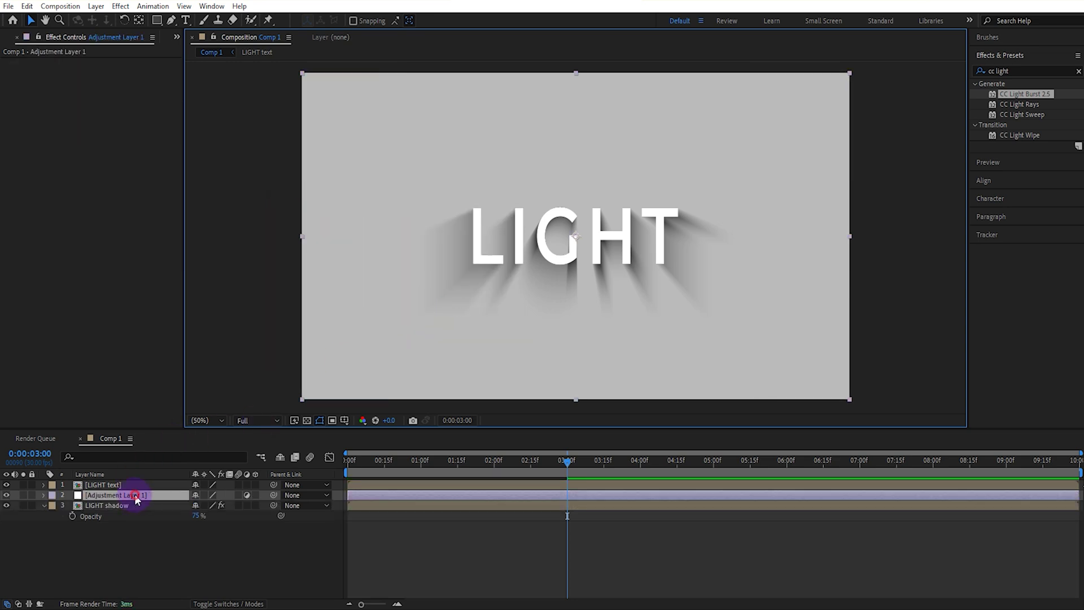
Move the adjustment layer above LIGHT text and apply Fill and Glow to it.
left_click_drag(134, 494, 132, 487)
left_click(1080, 71)
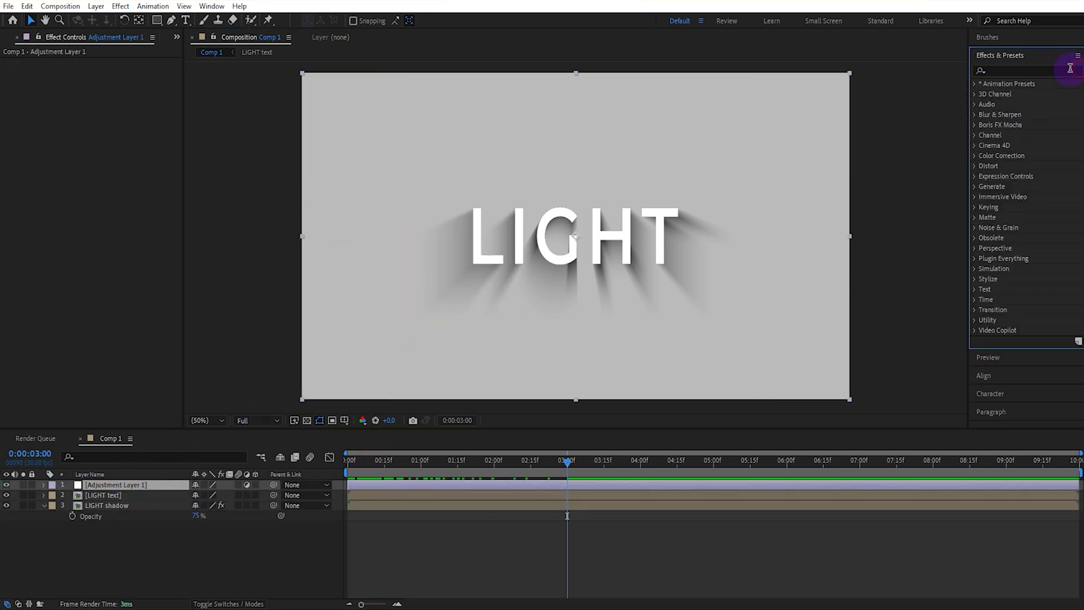
type("fill")
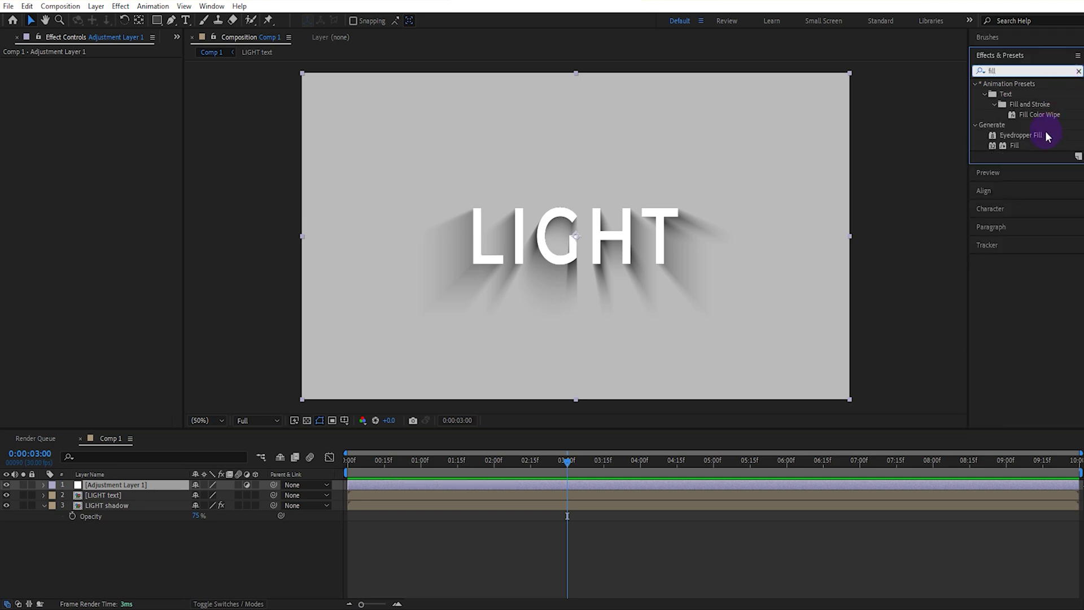
left_click_drag(1015, 145, 135, 165)
left_click(1080, 71)
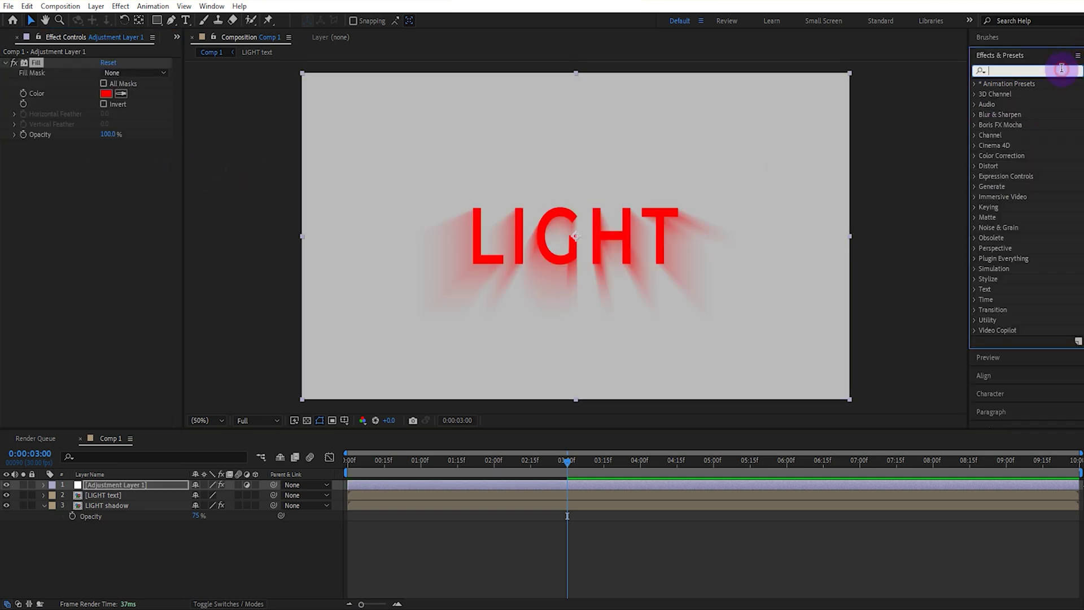
type("glow")
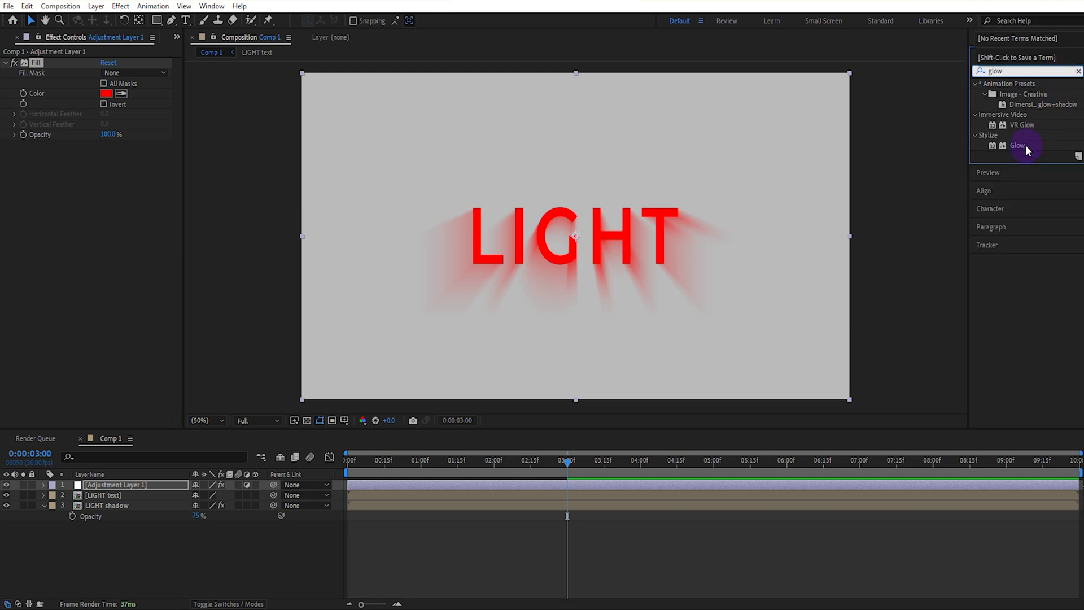
left_click_drag(1017, 145, 117, 227)
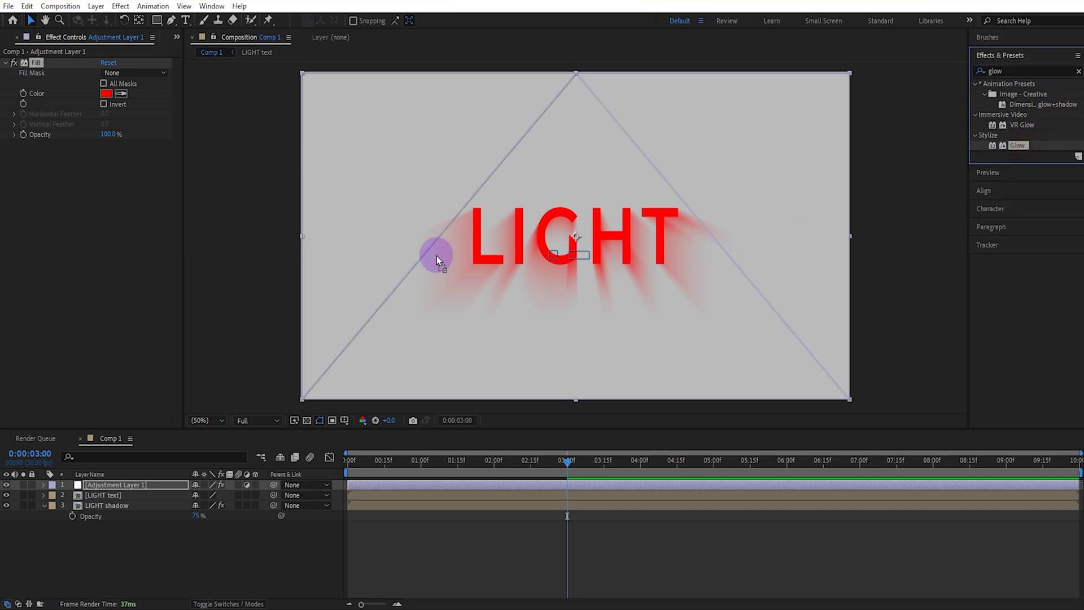
Set the Fill colour to white and Glow Radius to 100 with Intensity 0.8.
left_click(106, 94)
left_click_drag(659, 424, 556, 364)
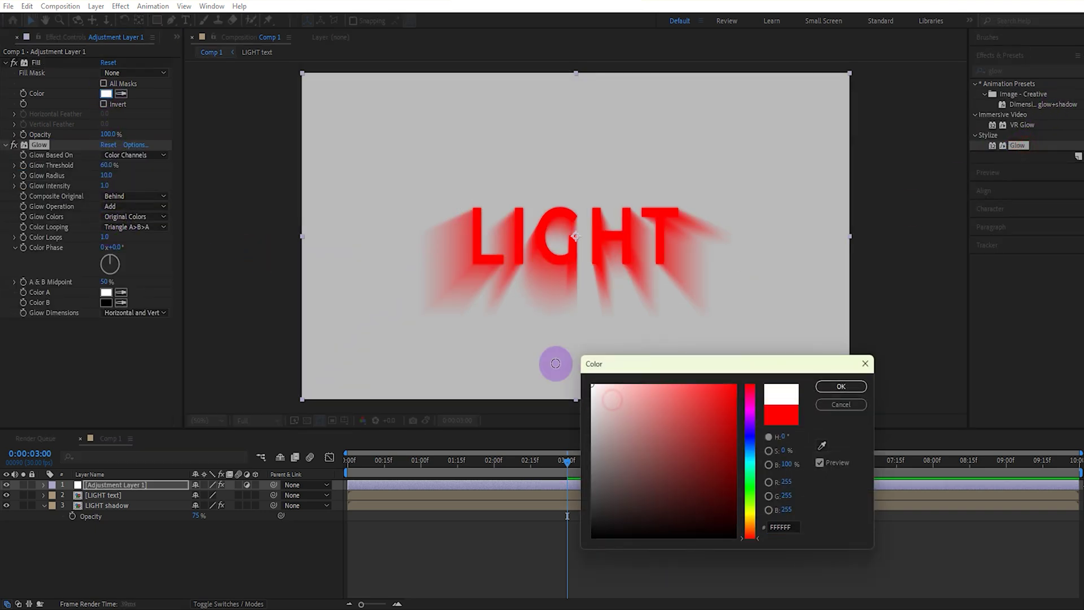
left_click(838, 386)
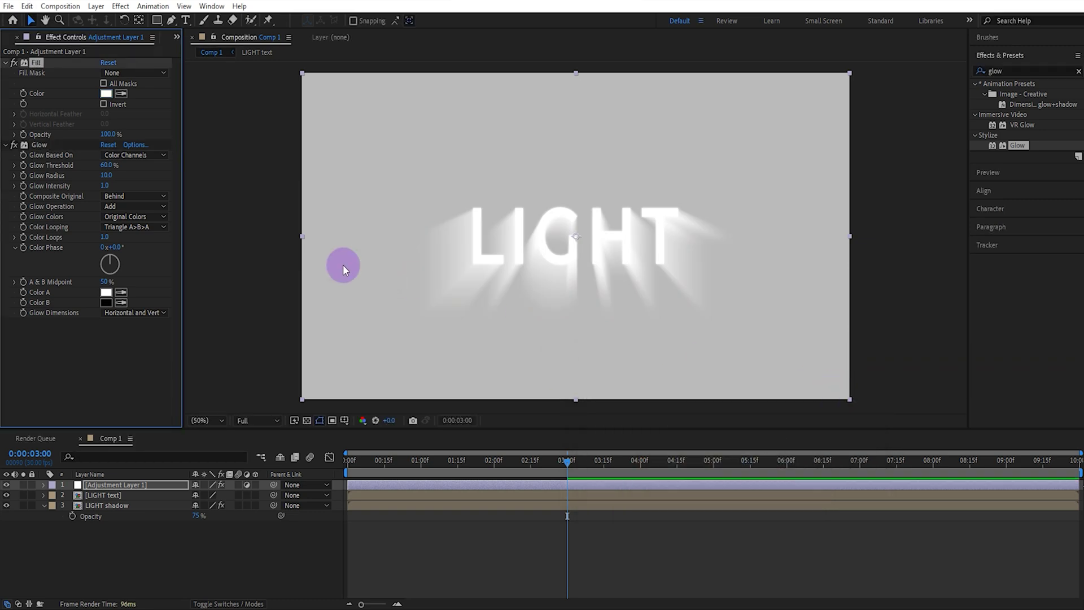
left_click(104, 186)
type("0.8")
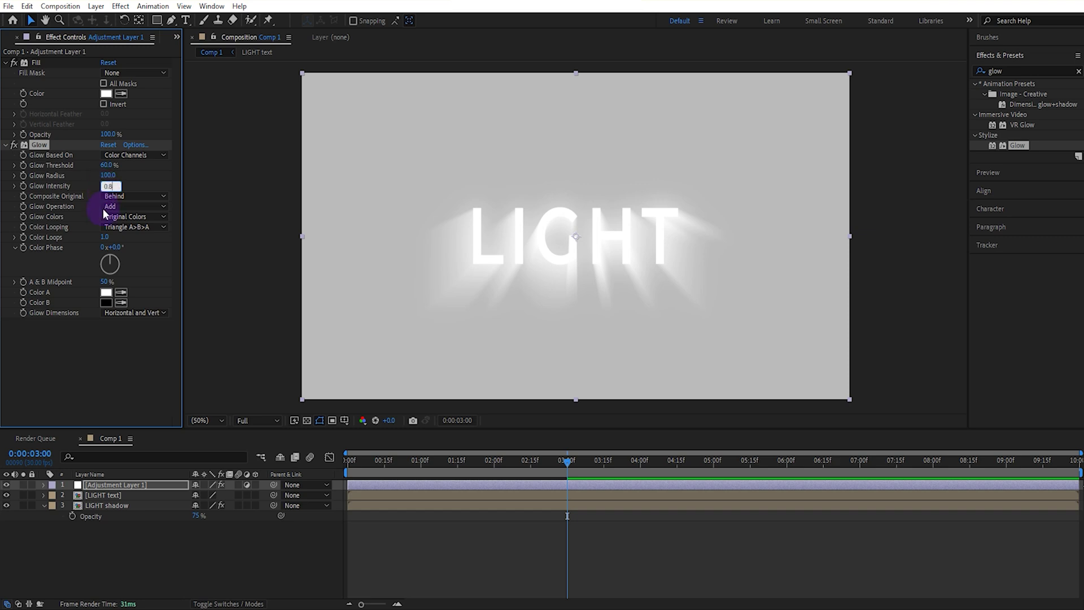
Keyframe the adjustment layer's opacity at 0% at 3 s and 100% at 4 s.
left_click(134, 485)
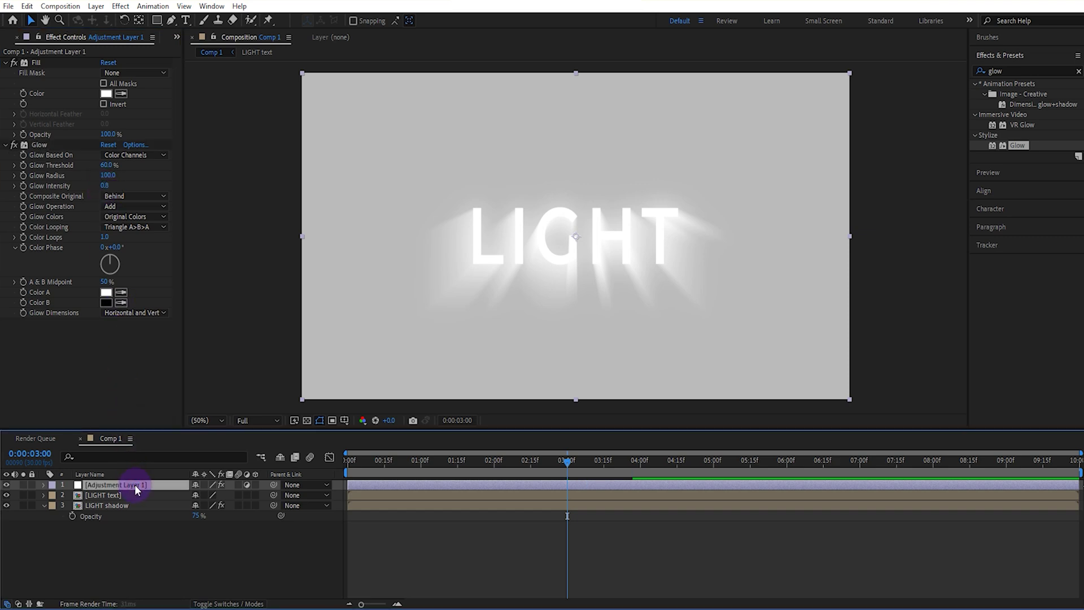
key("t")
left_click(72, 495)
type("0")
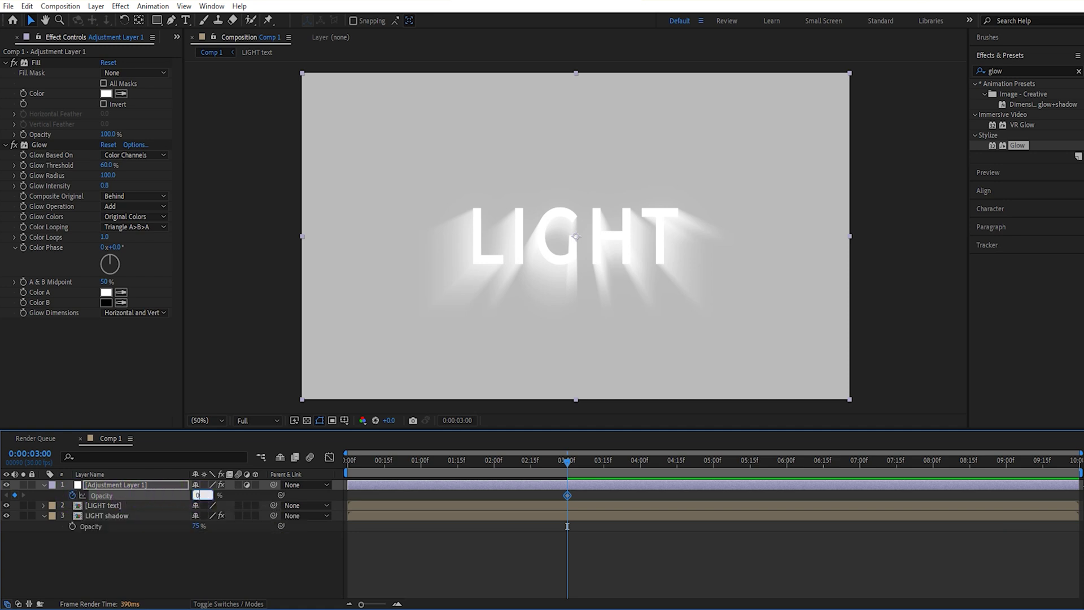
left_click(641, 462)
type("100")
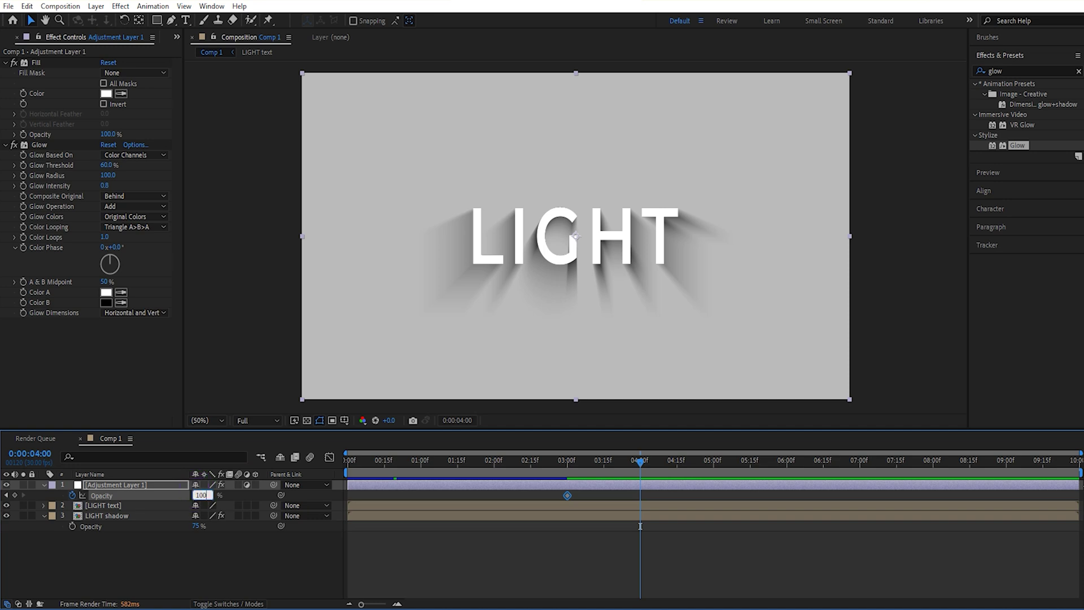
key("Return")
Copy the 0% opacity keyframe from 3 s and paste it at 5 s.
left_click(715, 464)
left_click(567, 496)
key("ctrl+c")
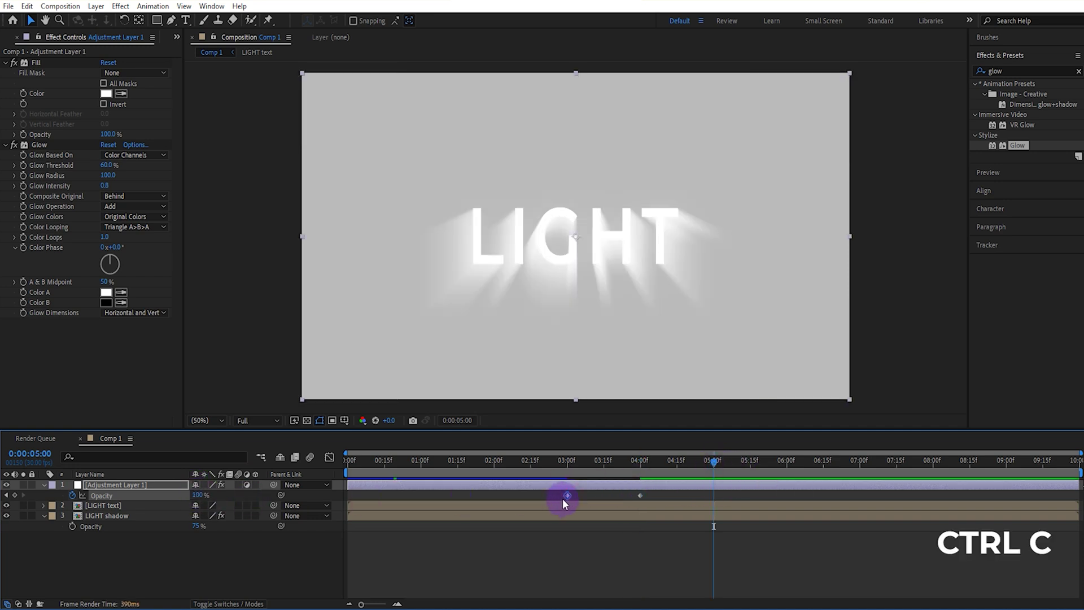
key("ctrl+v")
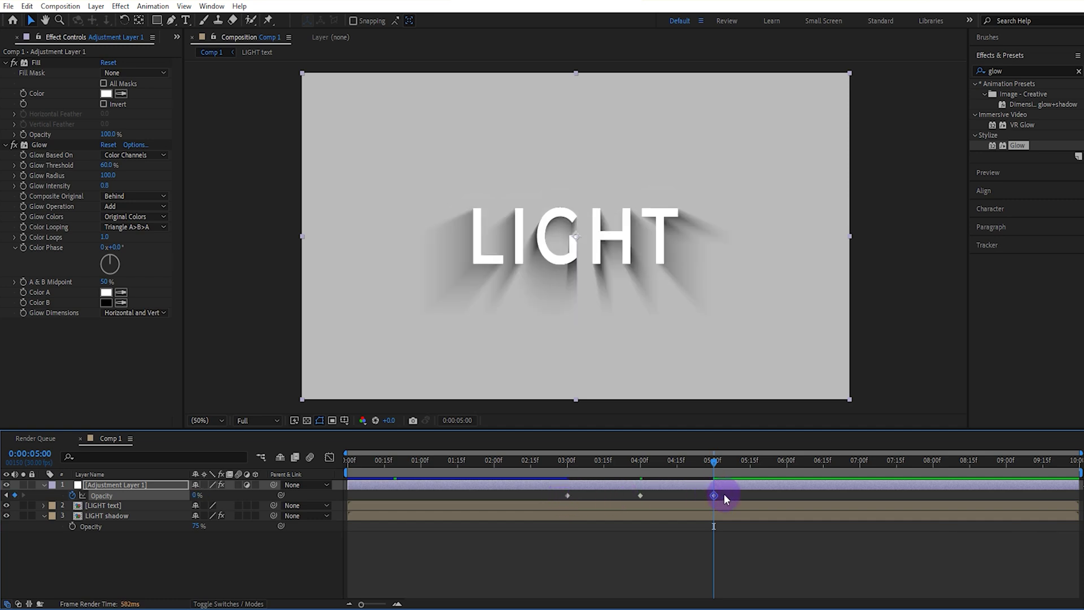
Easy-ease the three opacity keyframes, sharpen their speed curve in the Graph Editor, and rewind.
left_click_drag(724, 491, 552, 503)
key("F9")
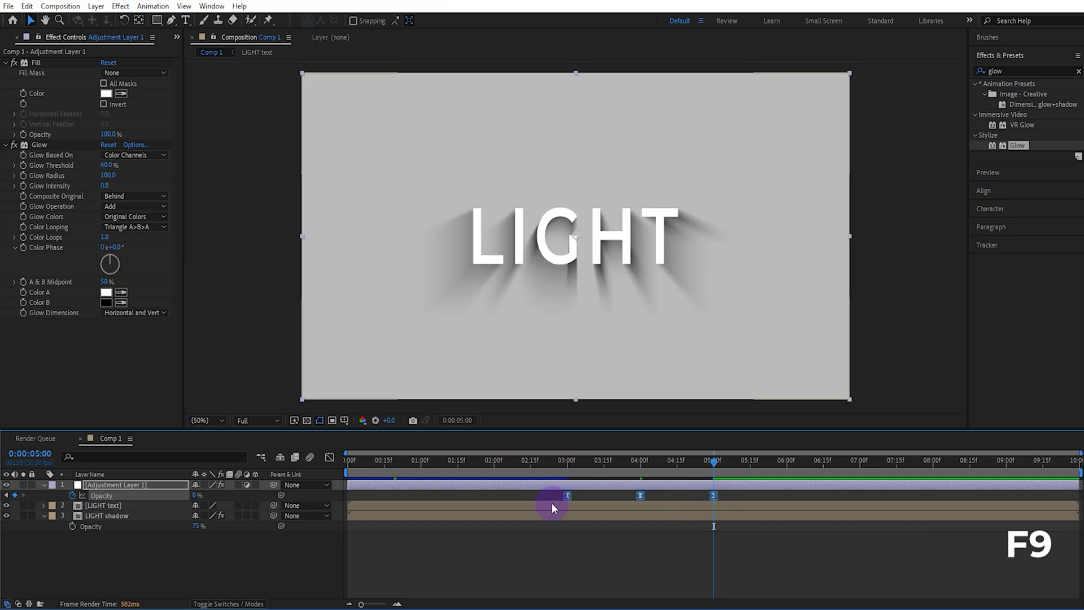
left_click(329, 457)
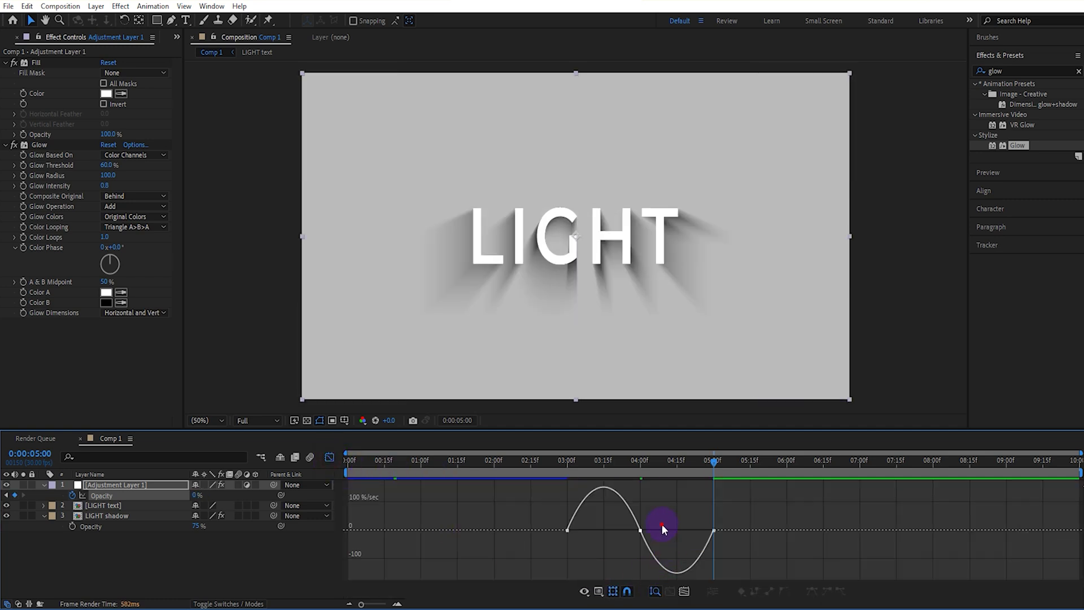
left_click_drag(630, 531, 587, 531)
left_click_drag(655, 552, 702, 557)
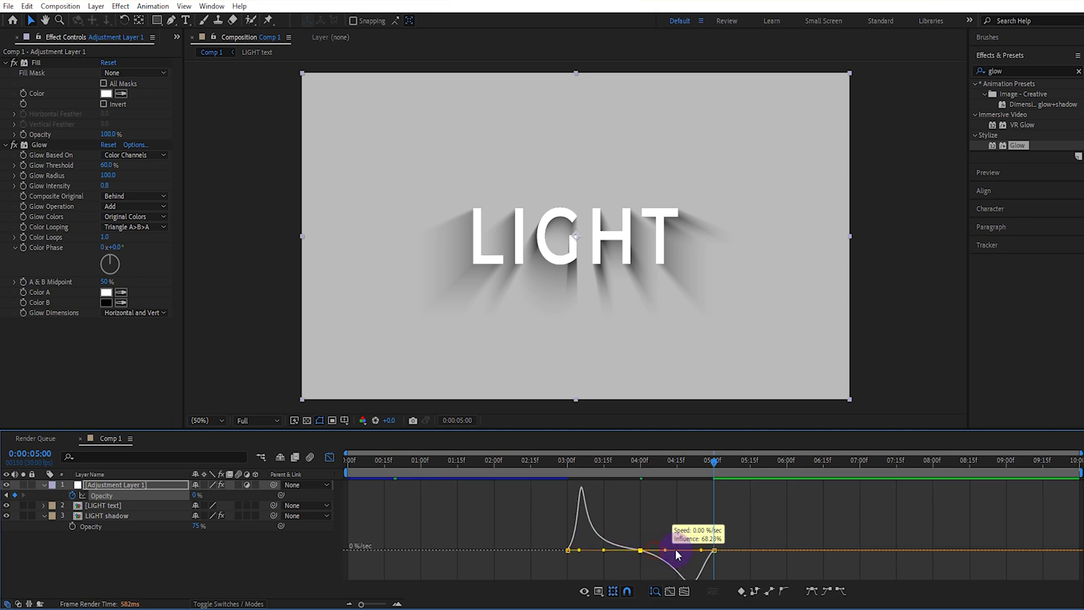
left_click(328, 459)
left_click_drag(360, 461, 336, 478)
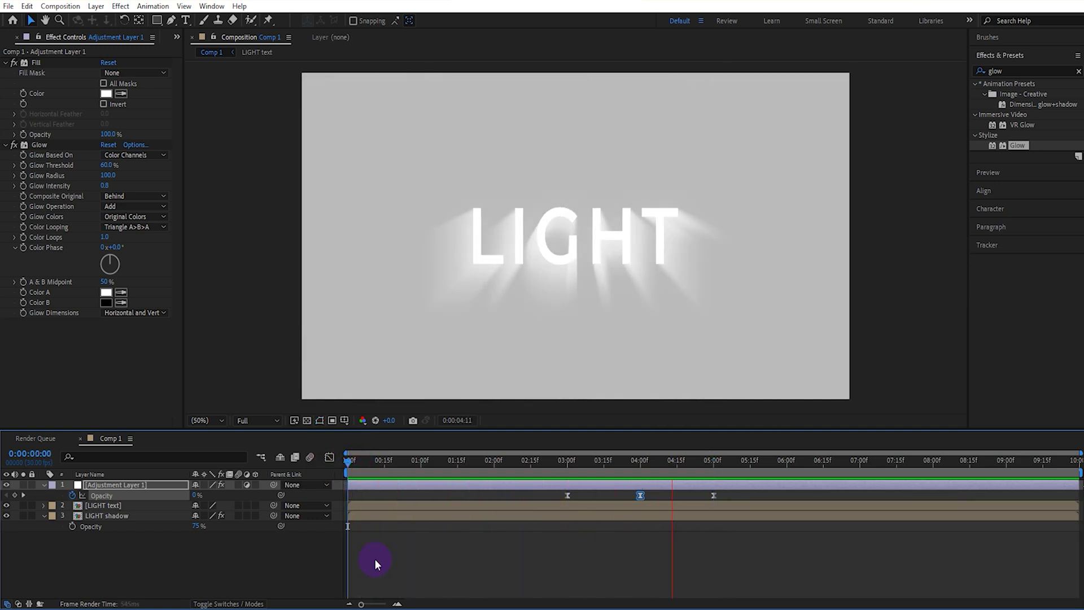
Stop playback, then apply Glow to the LIGHT text layer and set its radius to 5.
key("space")
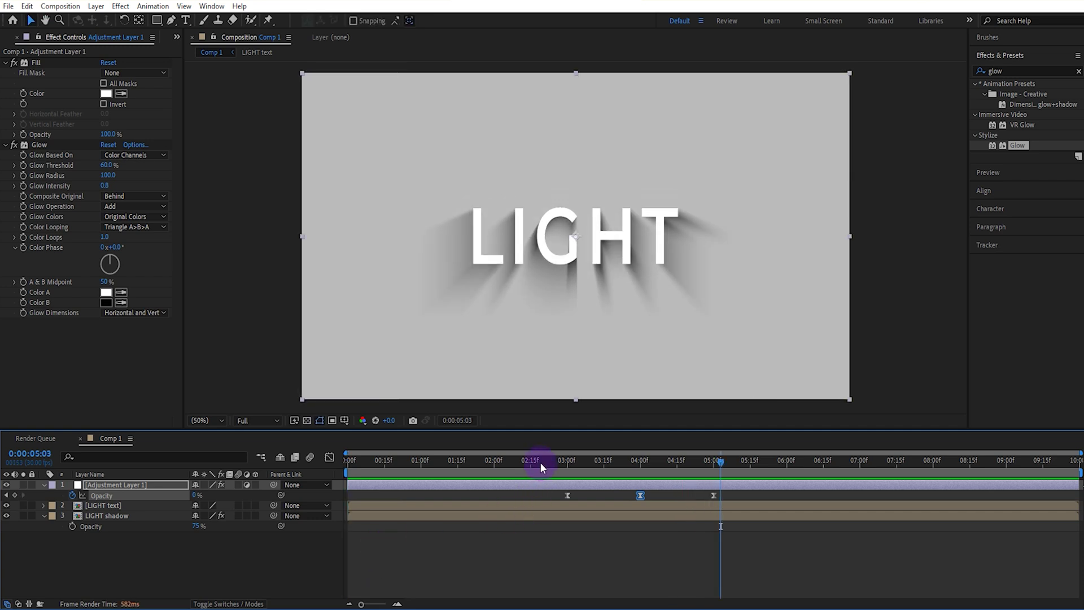
left_click_drag(540, 462, 506, 466)
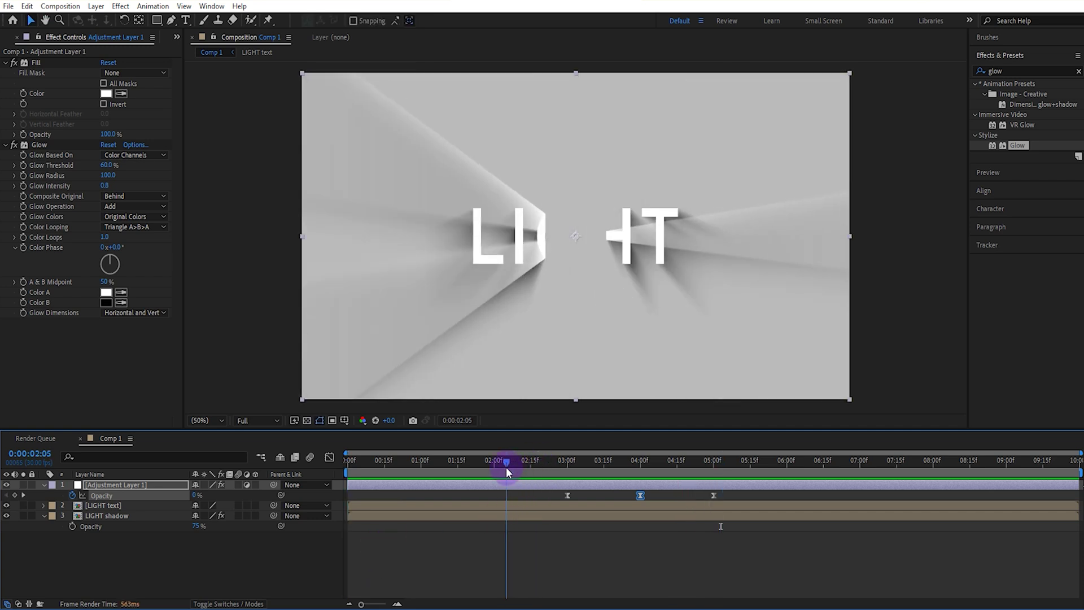
left_click(106, 505)
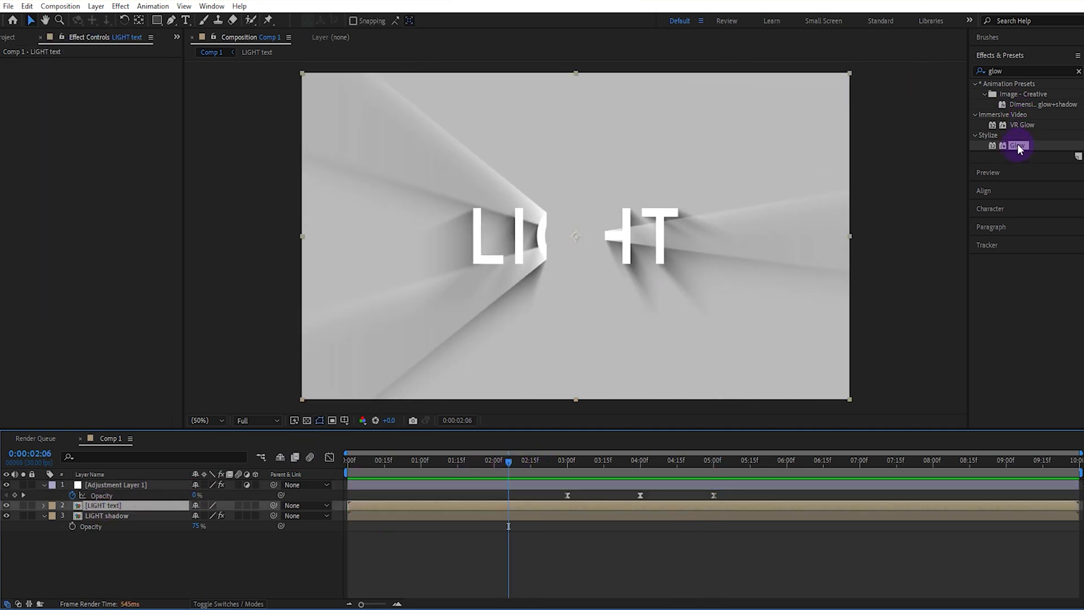
left_click_drag(1017, 146, 108, 264)
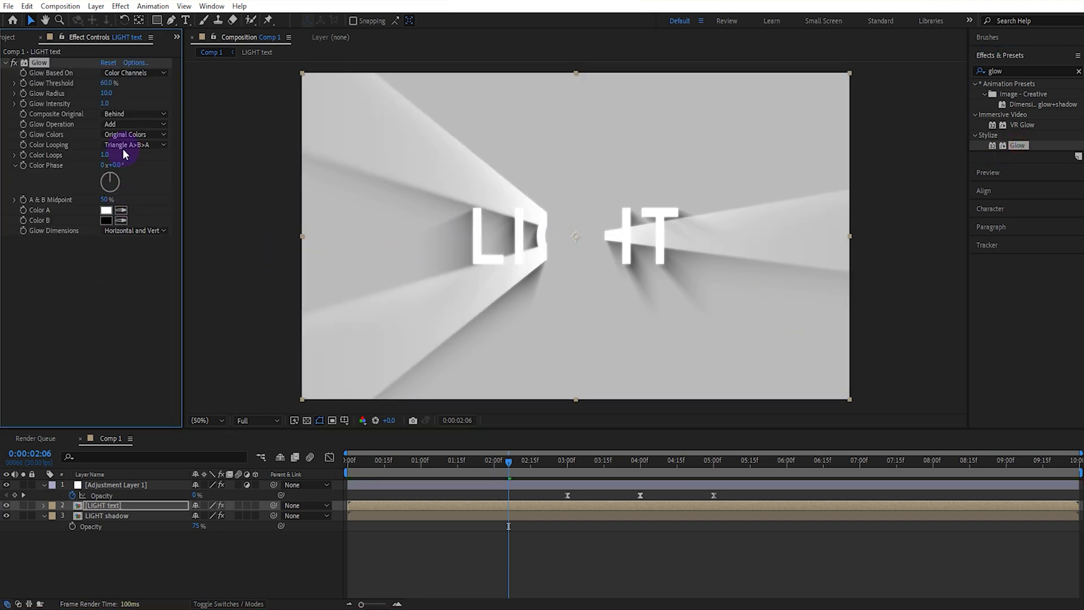
left_click(106, 94)
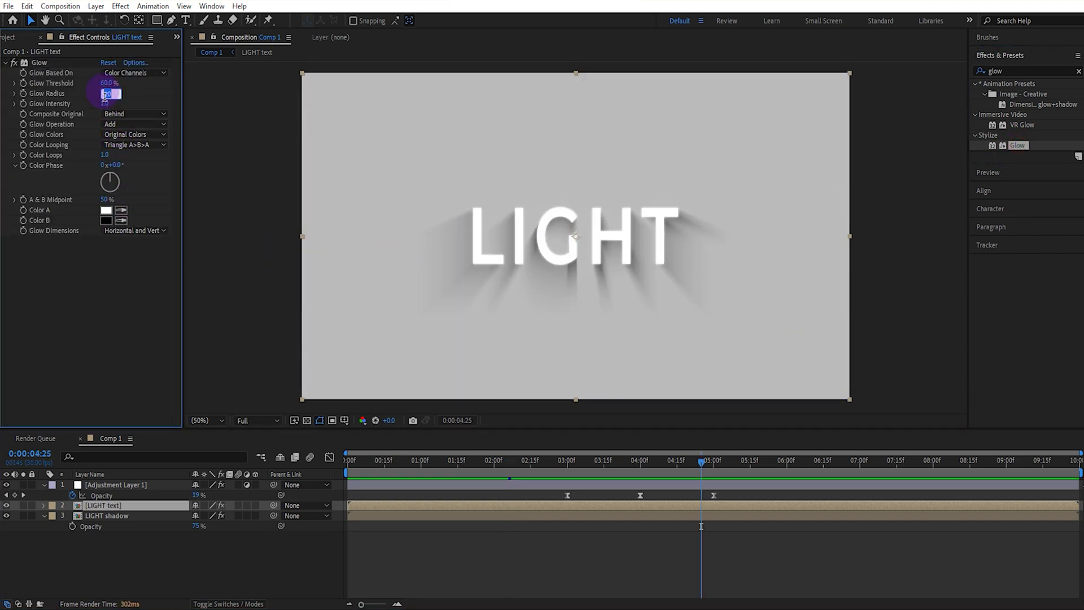
left_click(356, 460)
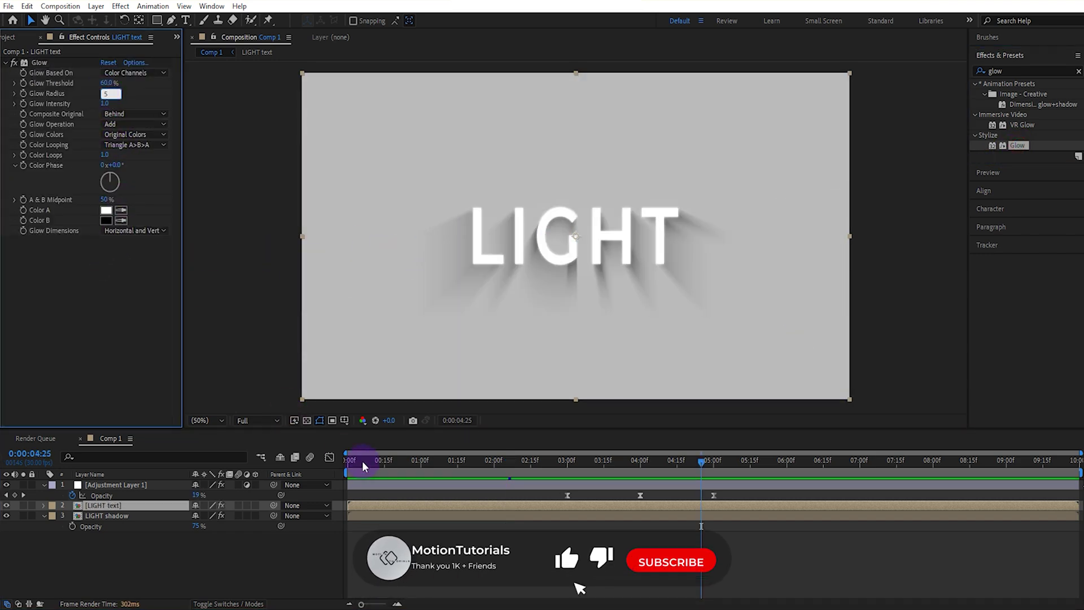
key("space")
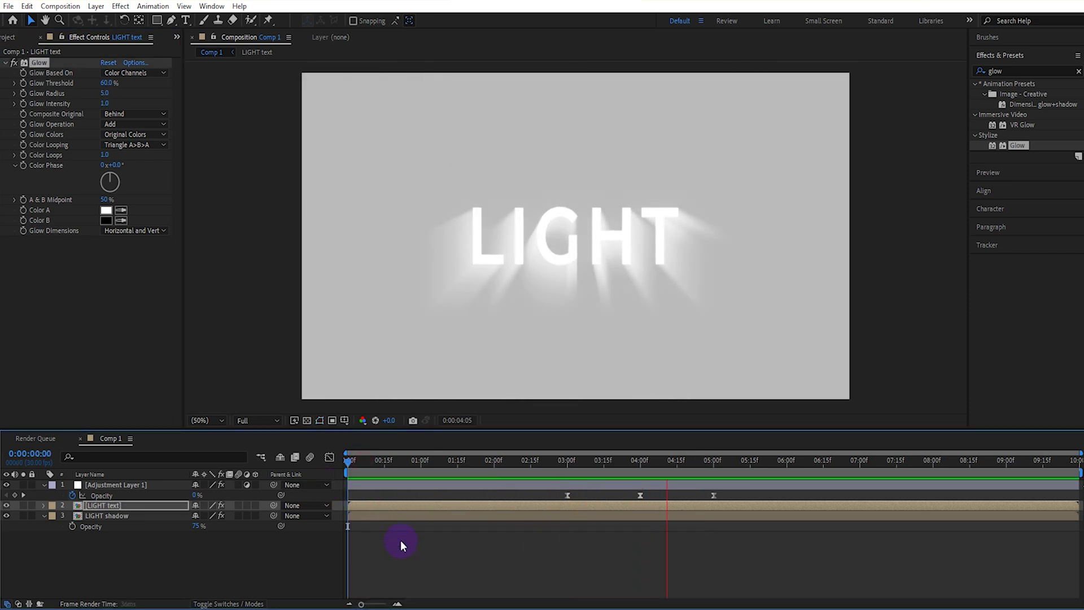
key("space")
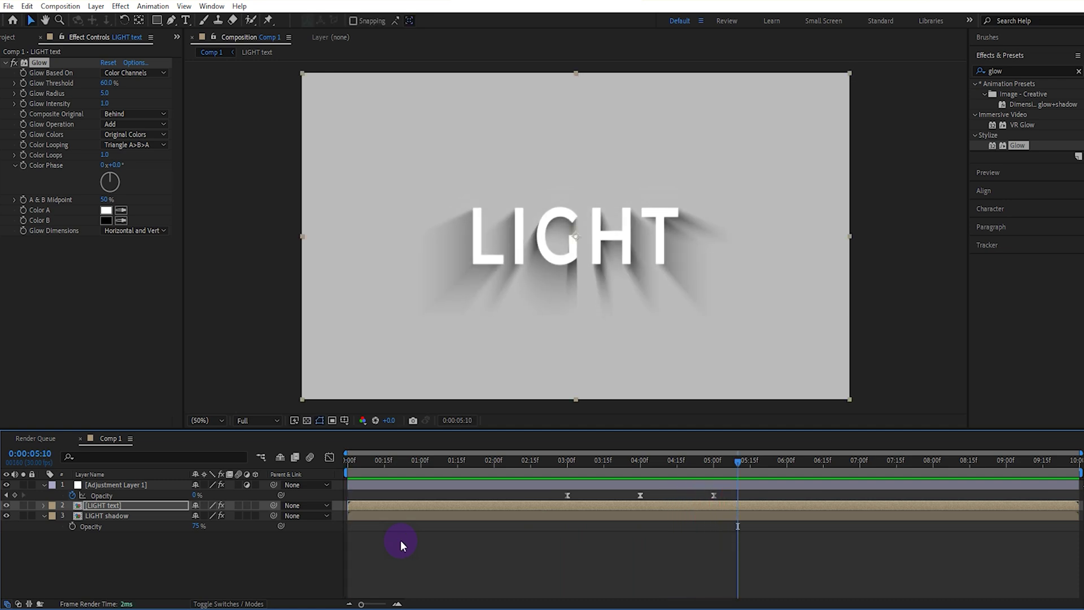
left_click_drag(388, 462, 336, 503)
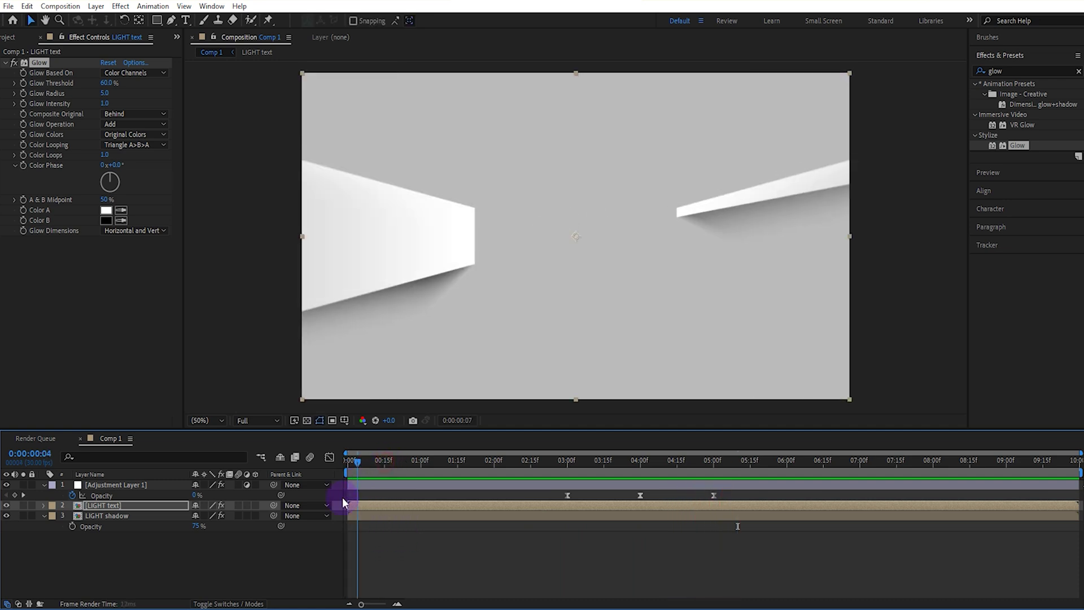
key("space")
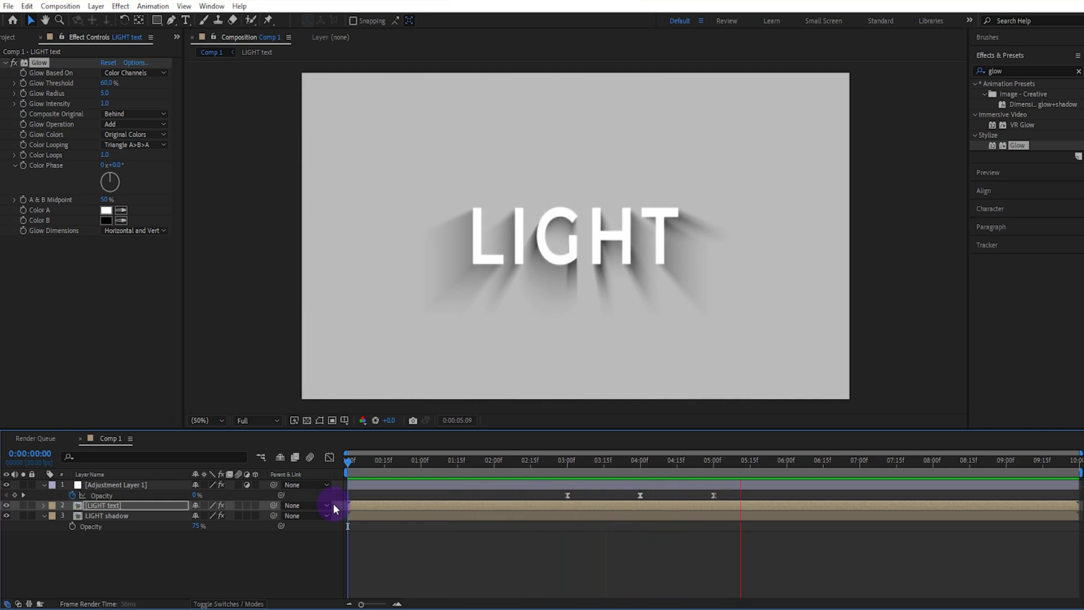
key("space")
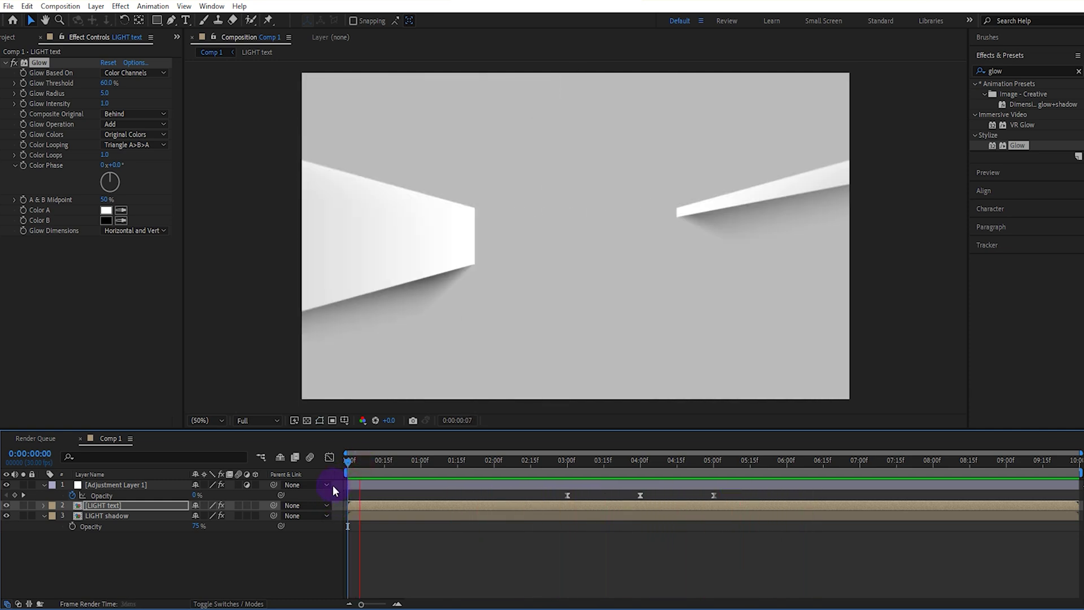